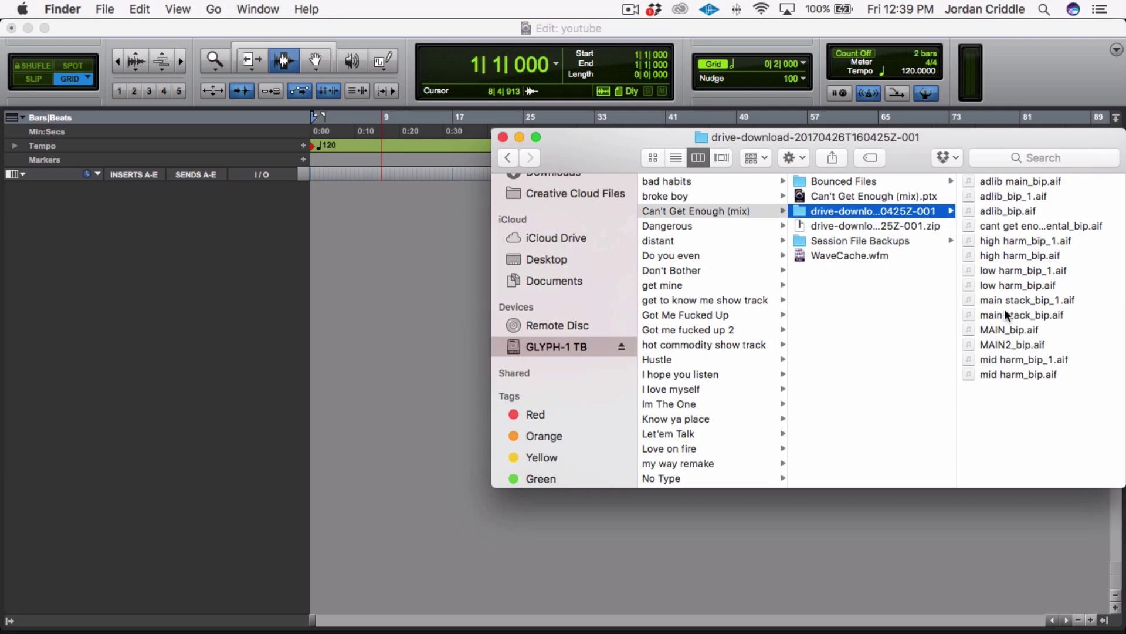
Import all the .aif files from the drive-download folder into the session, each on its own new track.
{"action": "left_click", "coordinate": [995, 377]}
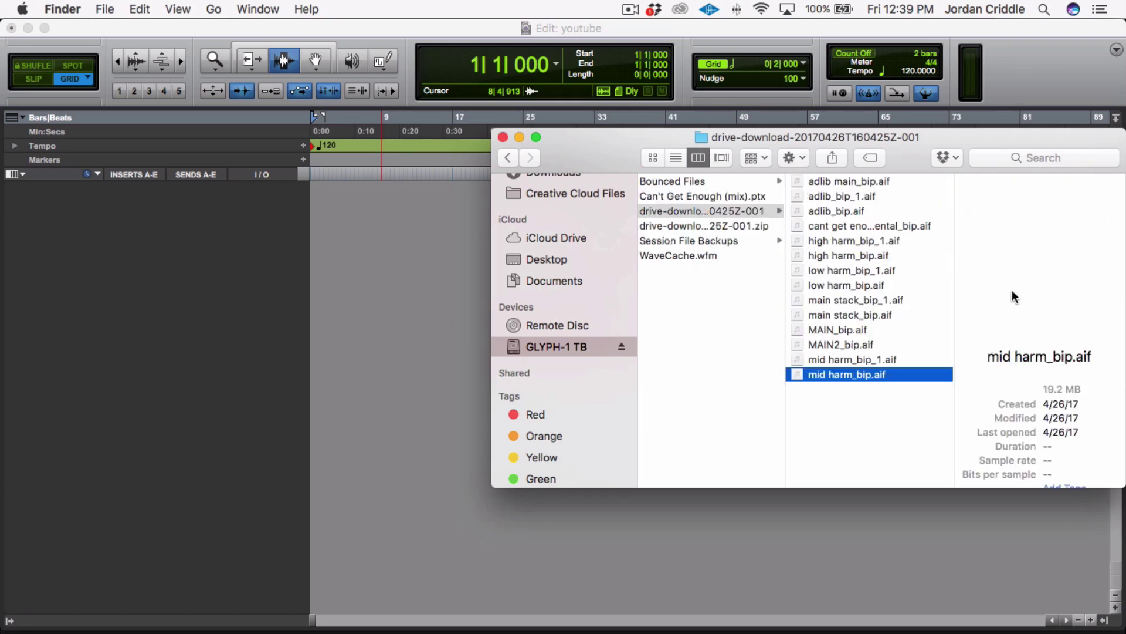
{"action": "left_click", "coordinate": [831, 182], "text": "shift"}
{"action": "left_click_drag", "start_coordinate": [835, 182], "coordinate": [379, 221]}
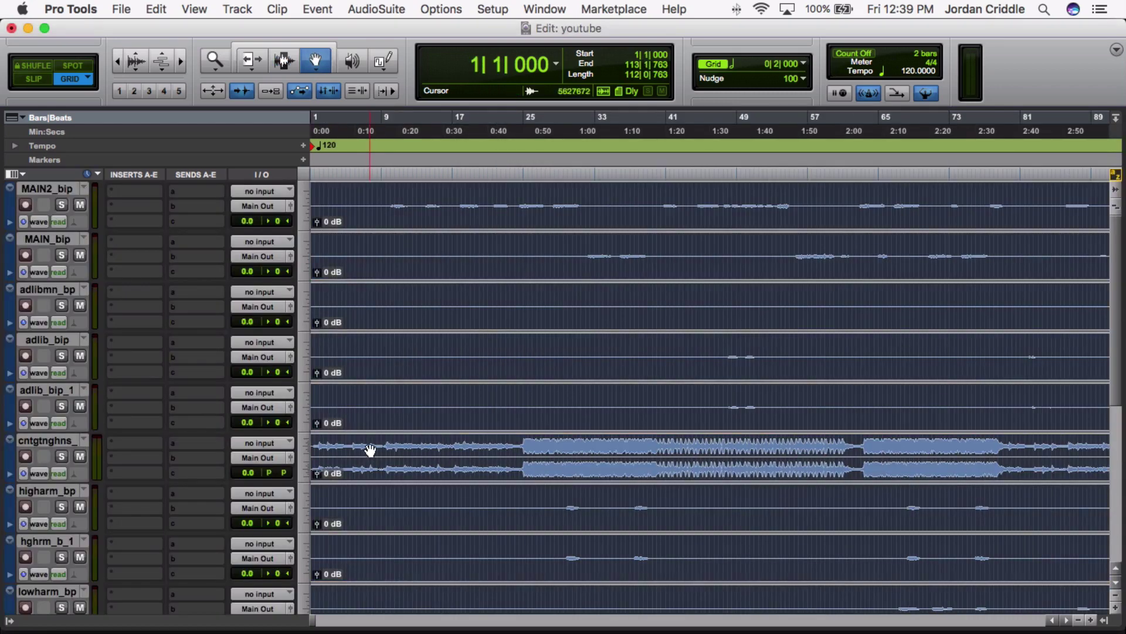
Move the instrumental track cntgtnghns_ to the top of the track list, above MAIN2_bip.
{"action": "left_click", "coordinate": [359, 451]}
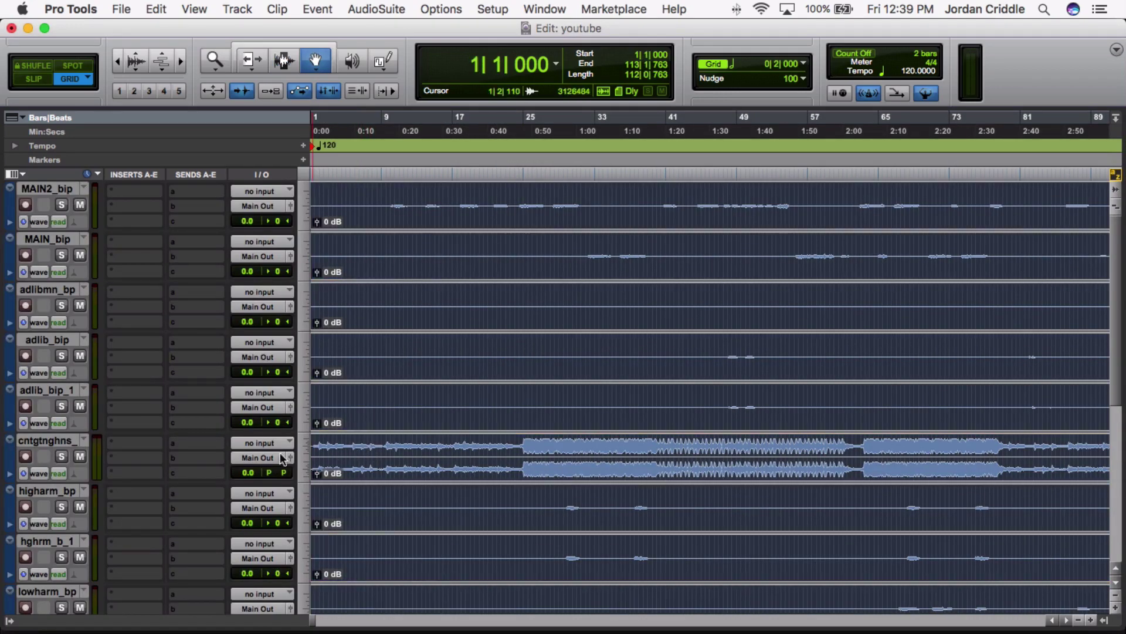
{"action": "double_click", "coordinate": [64, 440]}
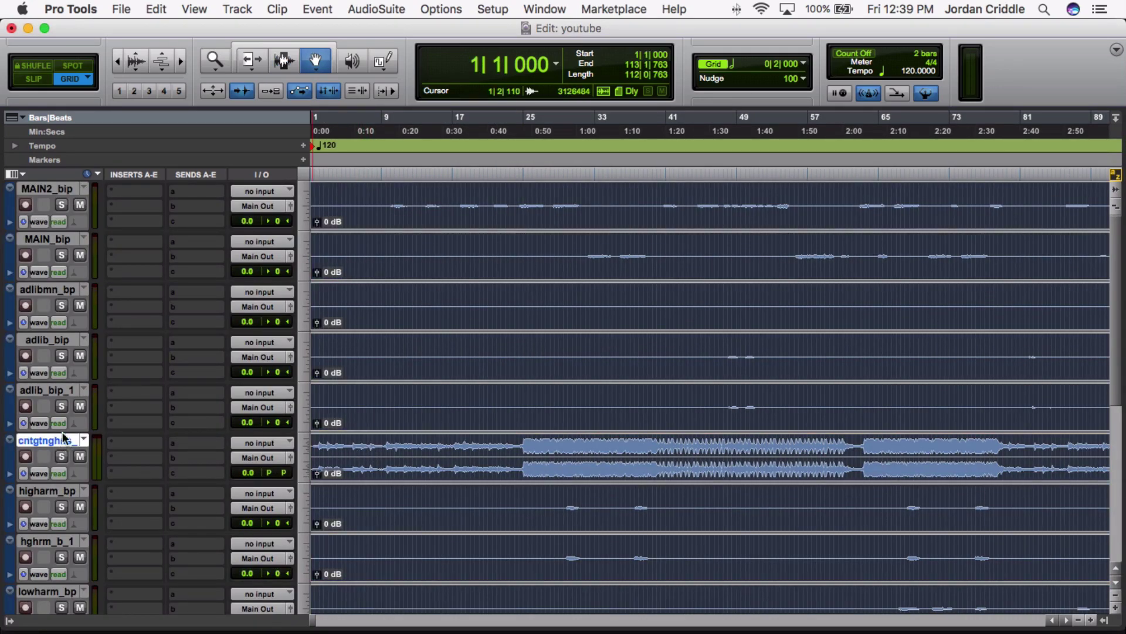
{"action": "left_click_drag", "start_coordinate": [64, 438], "coordinate": [79, 191]}
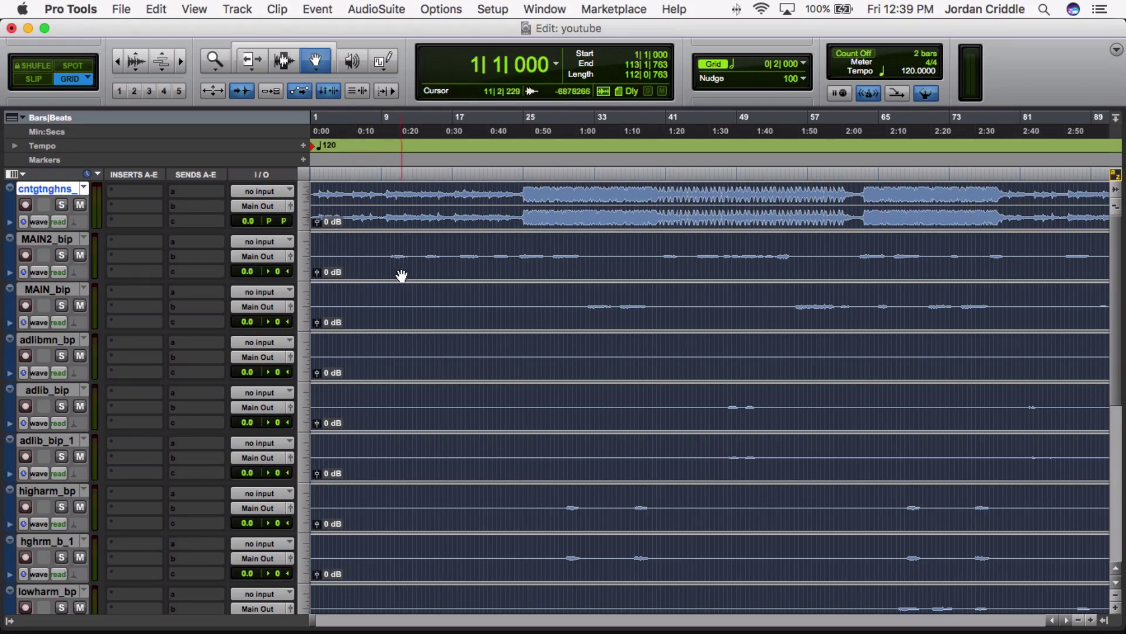
Deselect the imported clips with the Selector tool and color the cntgtnghns_ track dark indigo.
{"action": "key", "text": "F7"}
{"action": "left_click", "coordinate": [389, 289], "text": "alt"}
{"action": "scroll", "coordinate": [360, 346], "scroll_direction": "down", "scroll_amount": 3}
{"action": "scroll", "coordinate": [359, 349], "scroll_direction": "up", "scroll_amount": 3}
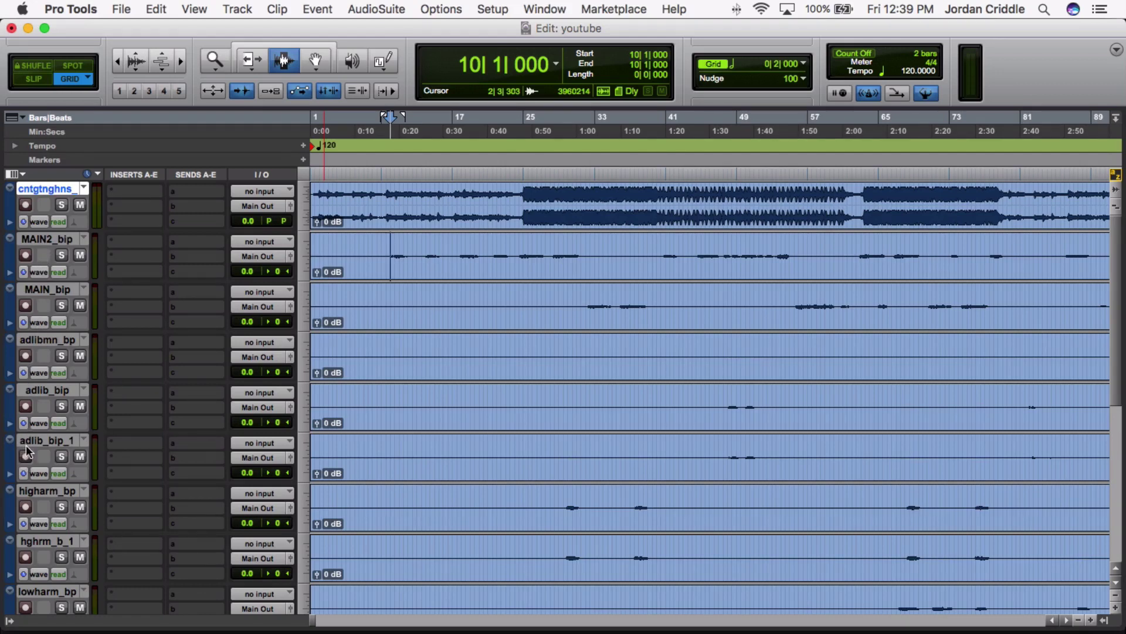
{"action": "double_click", "coordinate": [9, 205]}
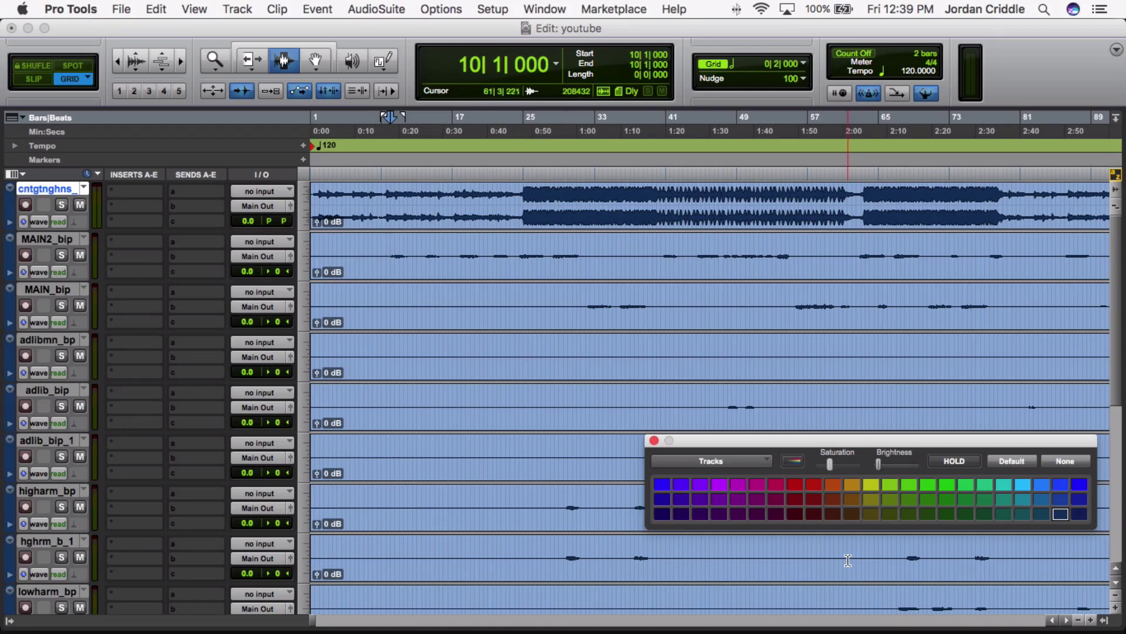
{"action": "left_click", "coordinate": [662, 514]}
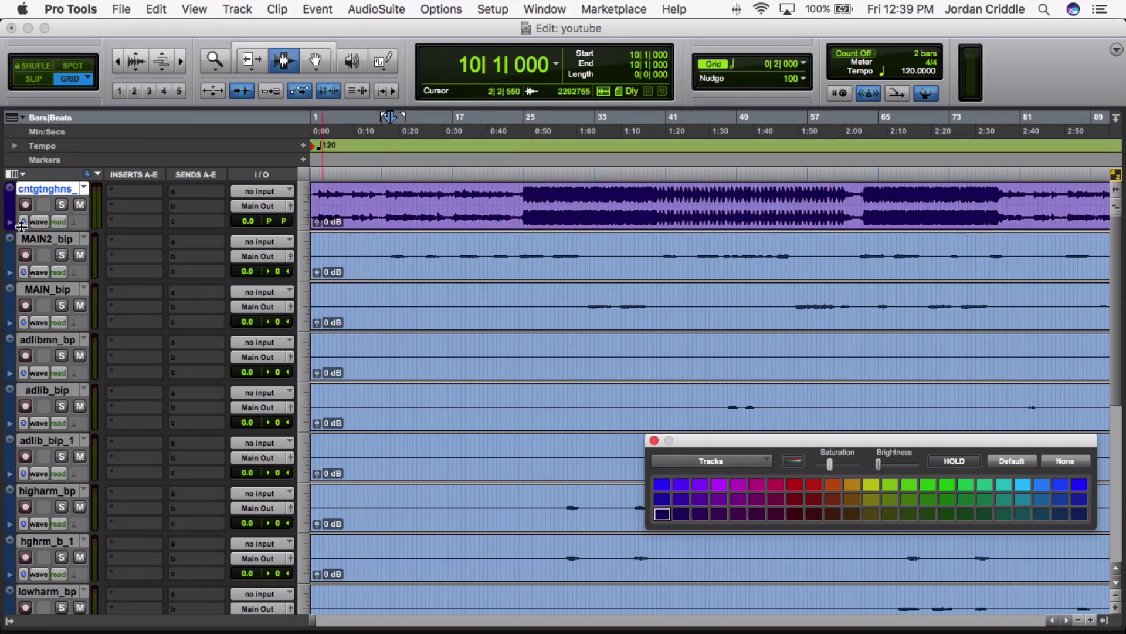
Color all the vocal tracks from MAIN2_bip through mdhrm_b_1 bright yellow and close the color palette.
{"action": "left_click", "coordinate": [35, 242]}
{"action": "scroll", "coordinate": [72, 305], "scroll_direction": "down", "scroll_amount": 6}
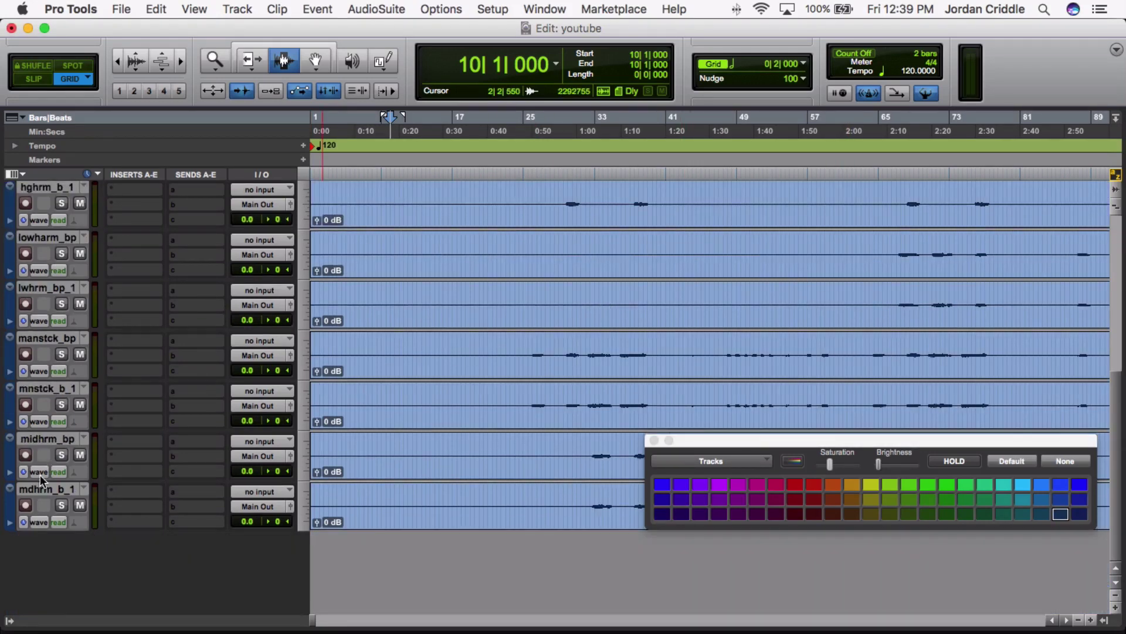
{"action": "left_click", "coordinate": [49, 498], "text": "shift"}
{"action": "left_click", "coordinate": [871, 486]}
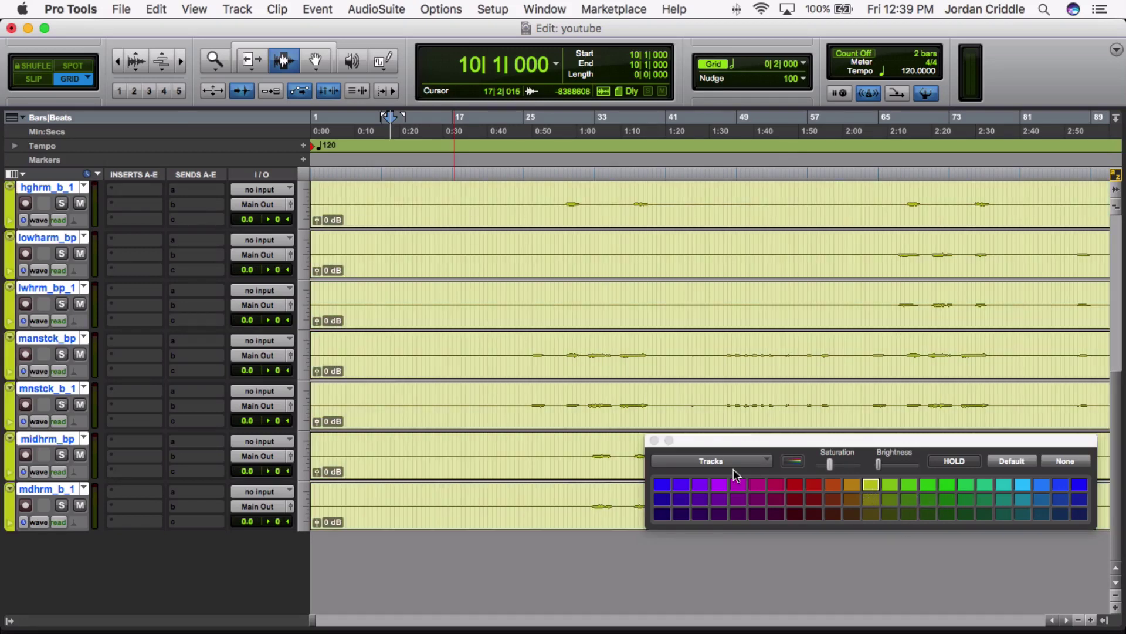
{"action": "left_click", "coordinate": [655, 442]}
{"action": "scroll", "coordinate": [467, 368], "scroll_direction": "up", "scroll_amount": 7}
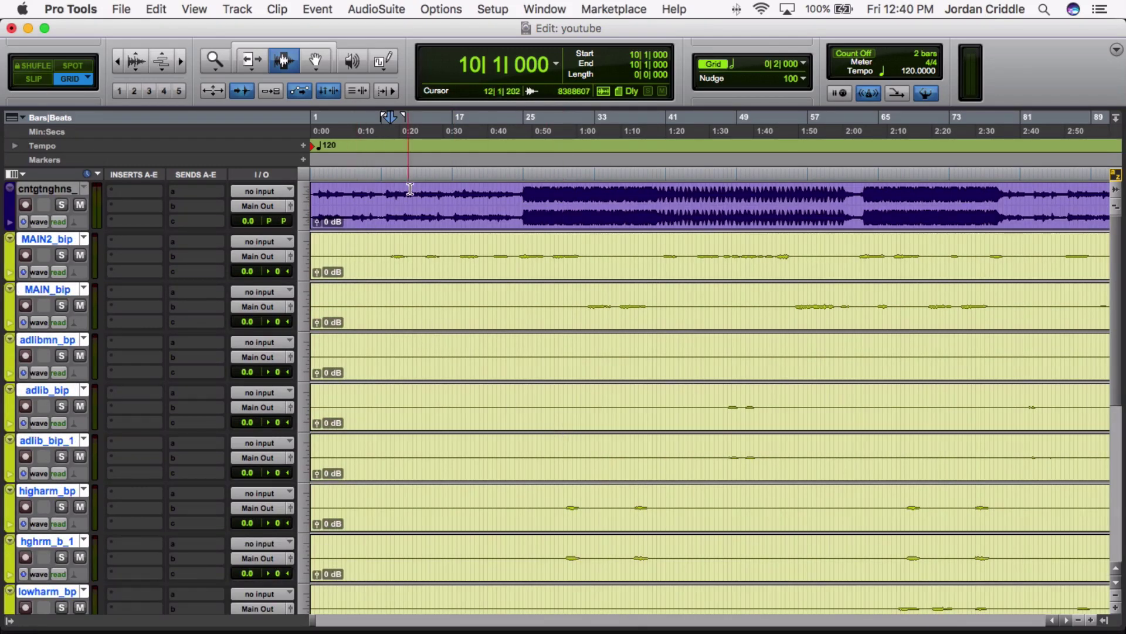
{"action": "left_click", "coordinate": [409, 207]}
{"action": "double_click", "coordinate": [409, 207]}
{"action": "double_click", "coordinate": [418, 262]}
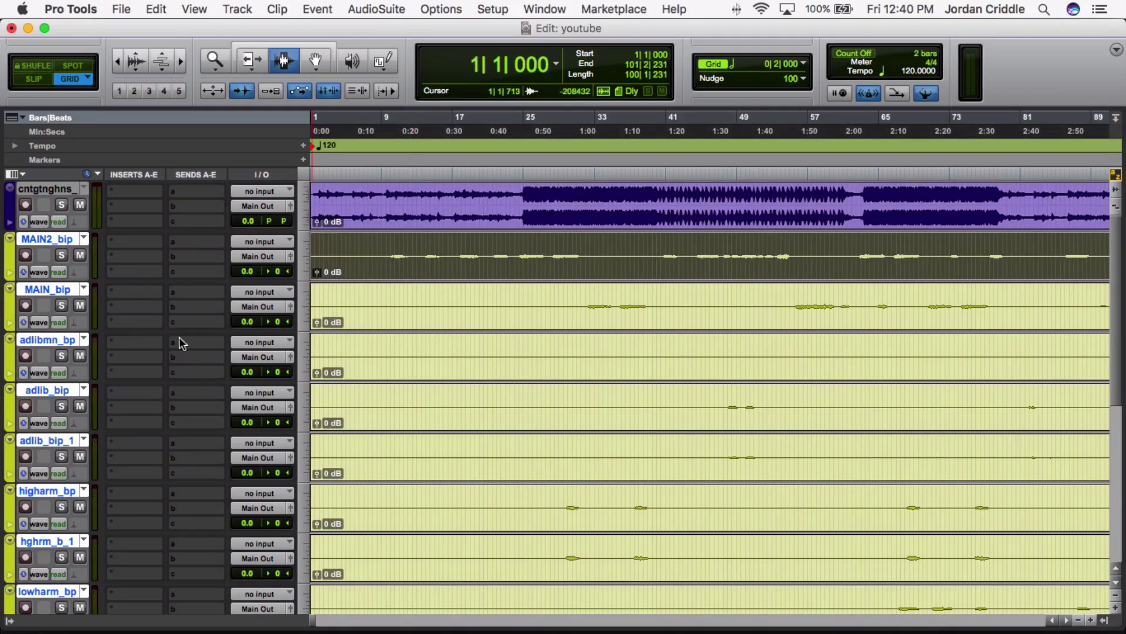
{"action": "left_click", "coordinate": [54, 245]}
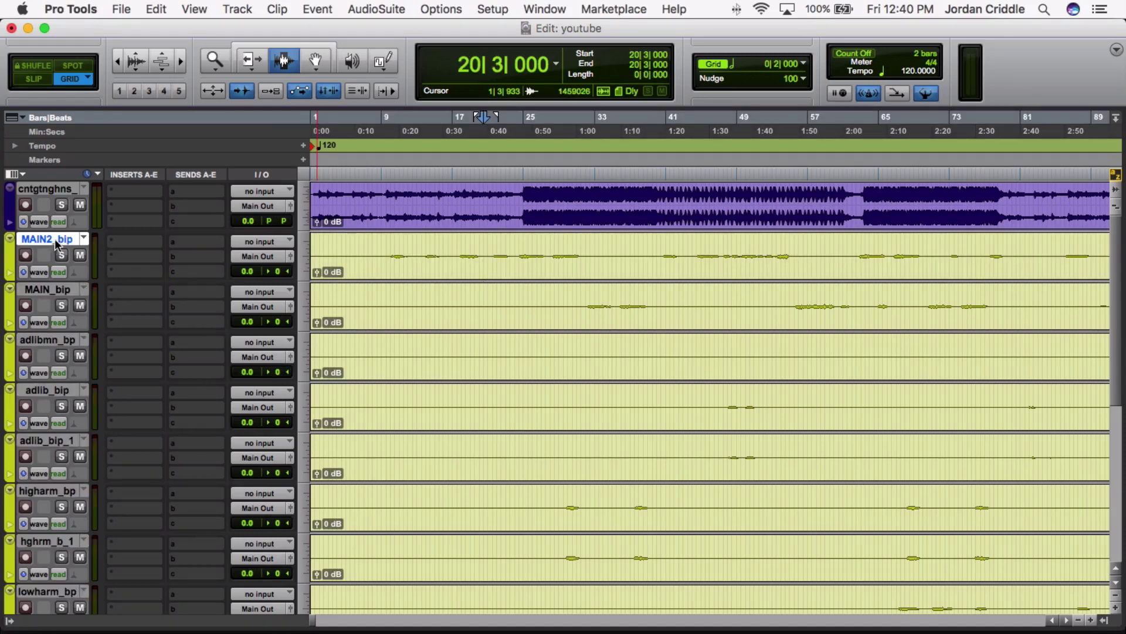
{"action": "left_click", "coordinate": [52, 290]}
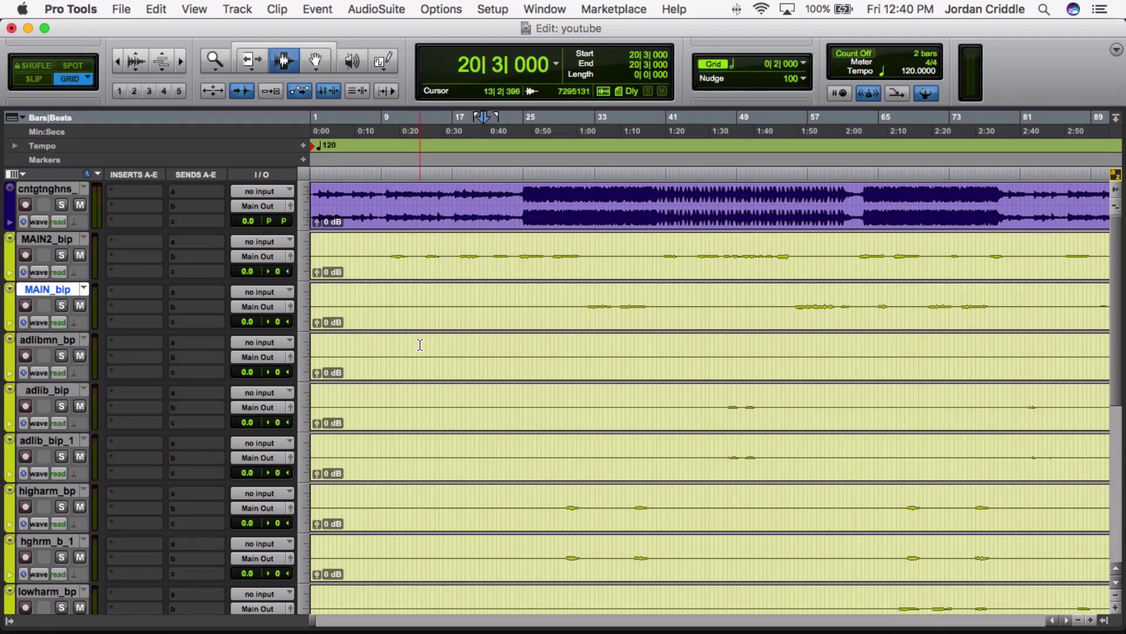
Move the tracks adlib_bip and adlib_bip_1 together to just below MAIN_bip, above adlibmn_bp.
{"action": "key", "text": "r"}
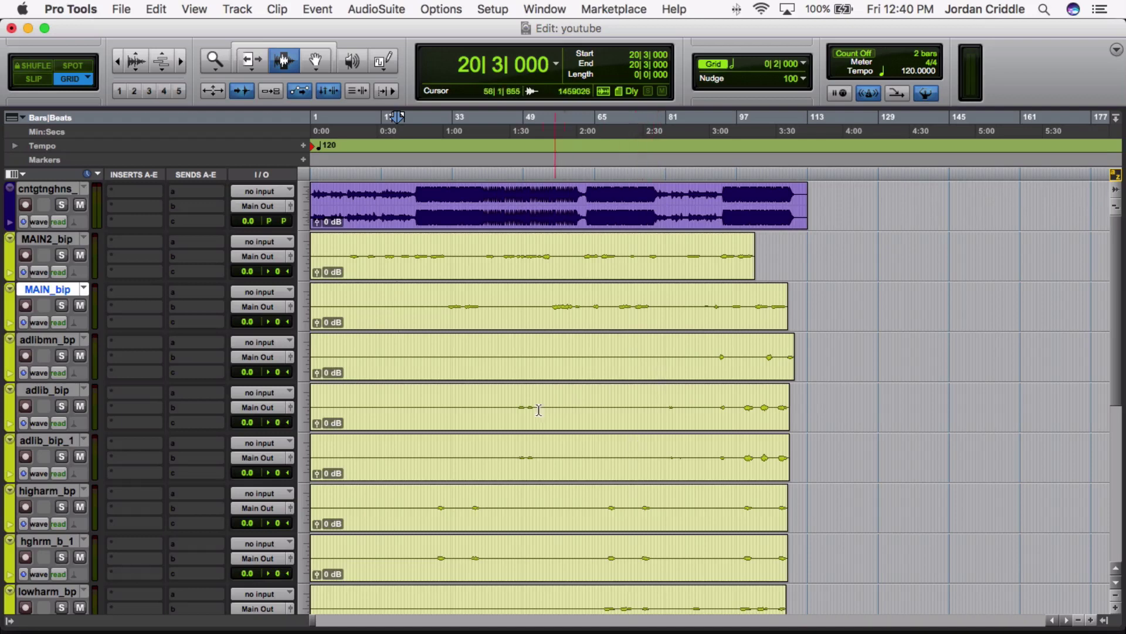
{"action": "left_click", "coordinate": [57, 391]}
{"action": "left_click", "coordinate": [50, 440], "text": "shift"}
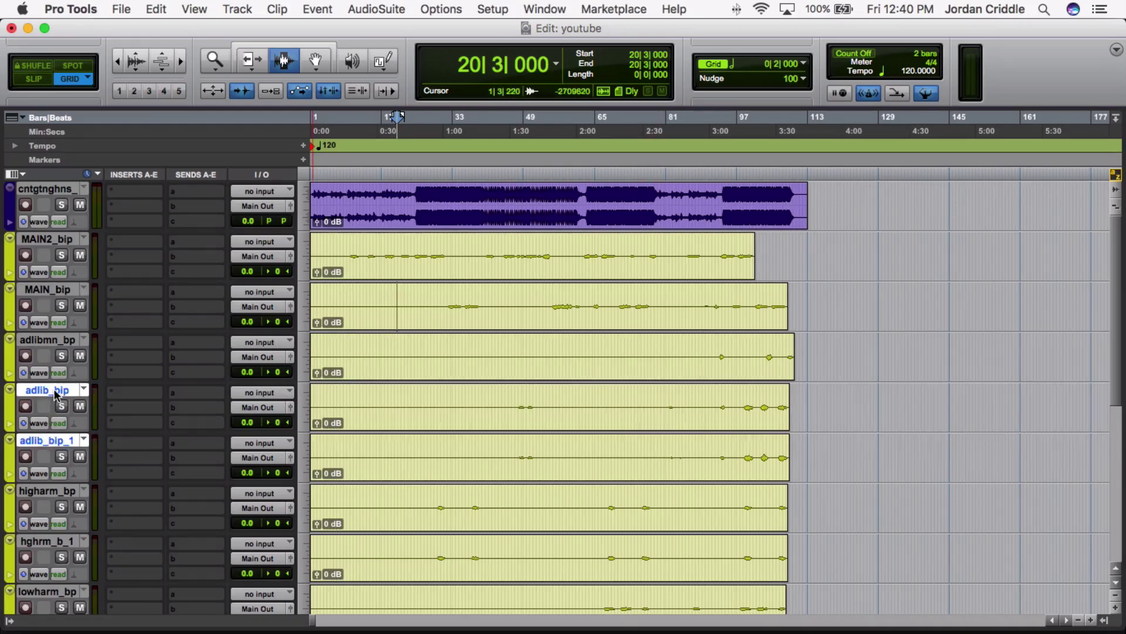
{"action": "left_click_drag", "start_coordinate": [52, 392], "coordinate": [52, 331]}
{"action": "scroll", "coordinate": [429, 447], "scroll_direction": "down", "scroll_amount": 1}
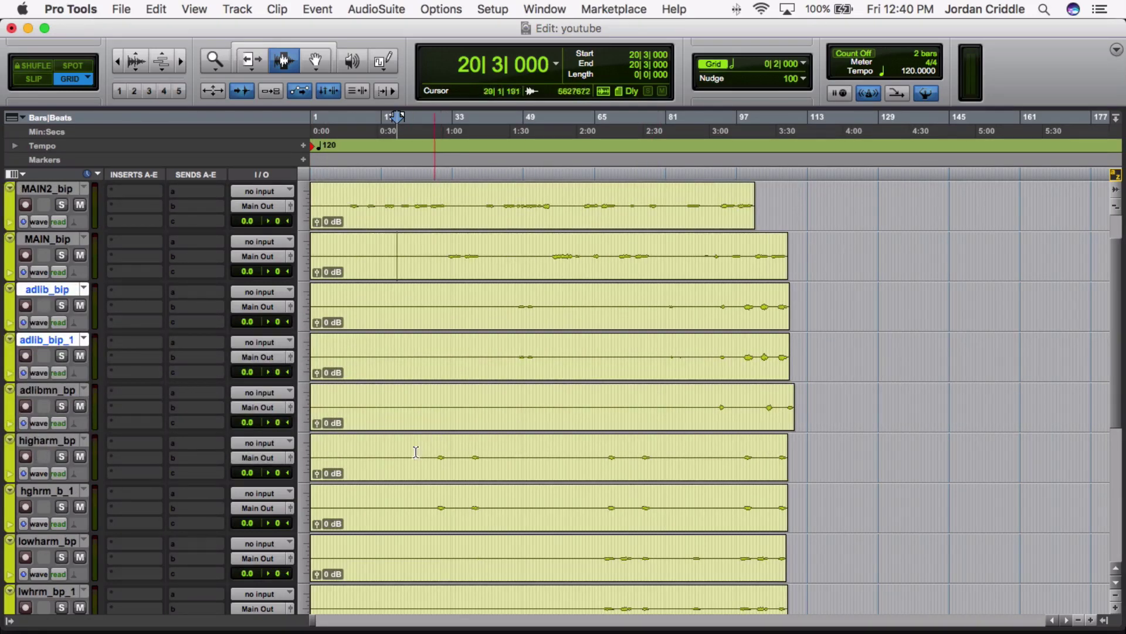
Move the high harmony tracks higharm_bp and hghrm_b_1 together to between adlib_bip_1 and adlibmn_bp.
{"action": "left_click", "coordinate": [51, 443]}
{"action": "left_click", "coordinate": [43, 491], "text": "shift"}
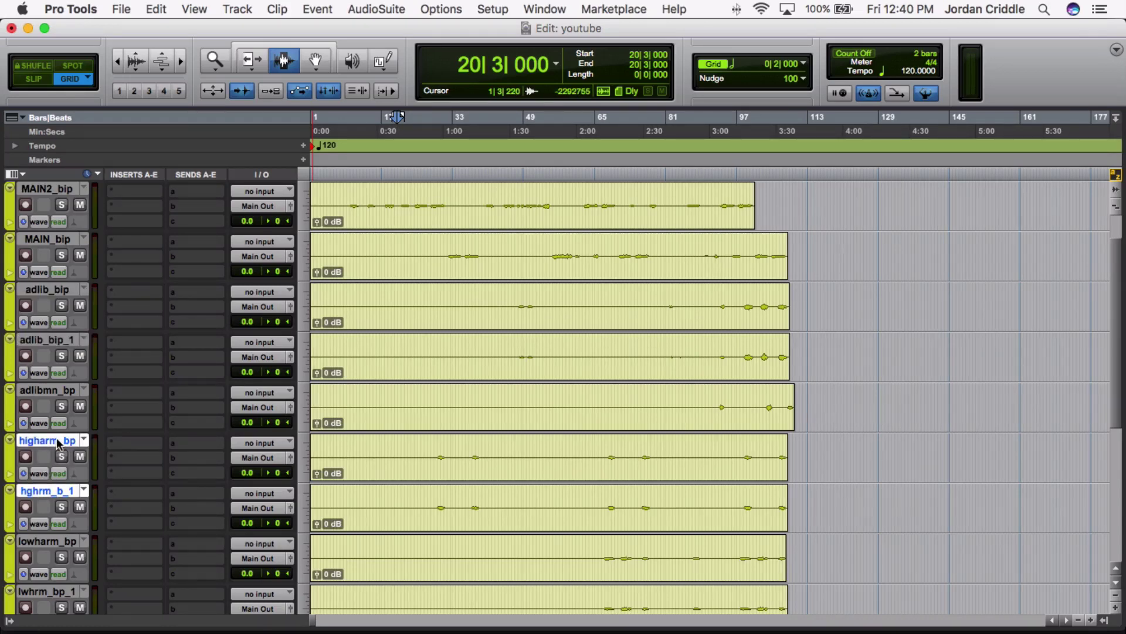
{"action": "left_click_drag", "start_coordinate": [58, 445], "coordinate": [63, 362]}
{"action": "scroll", "coordinate": [402, 467], "scroll_direction": "down", "scroll_amount": 1}
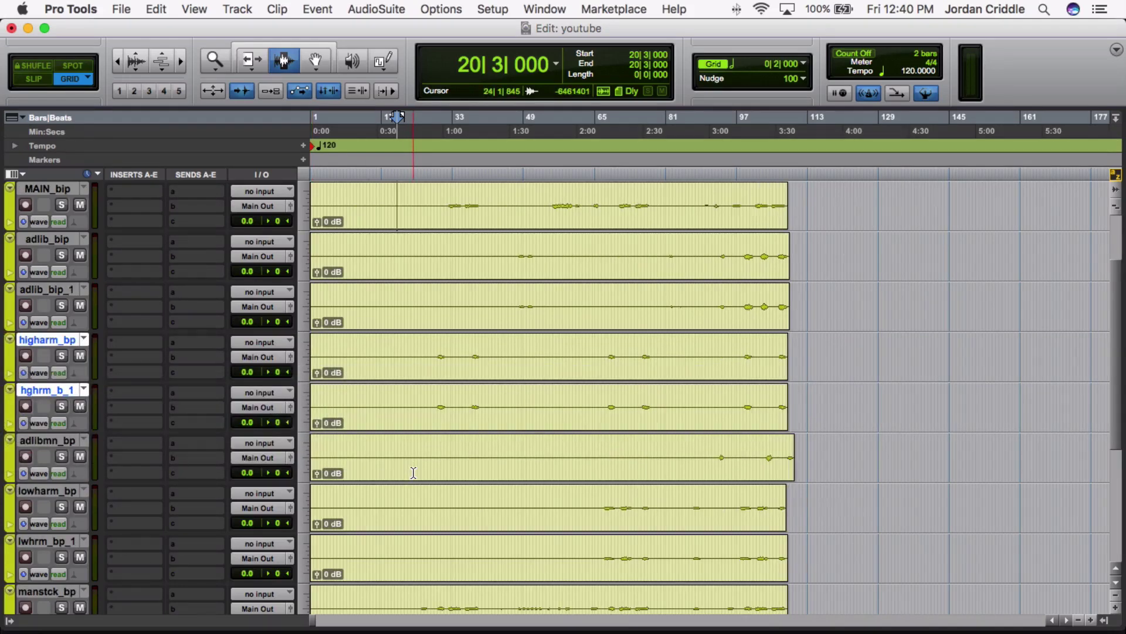
{"action": "scroll", "coordinate": [413, 472], "scroll_direction": "down", "scroll_amount": 1}
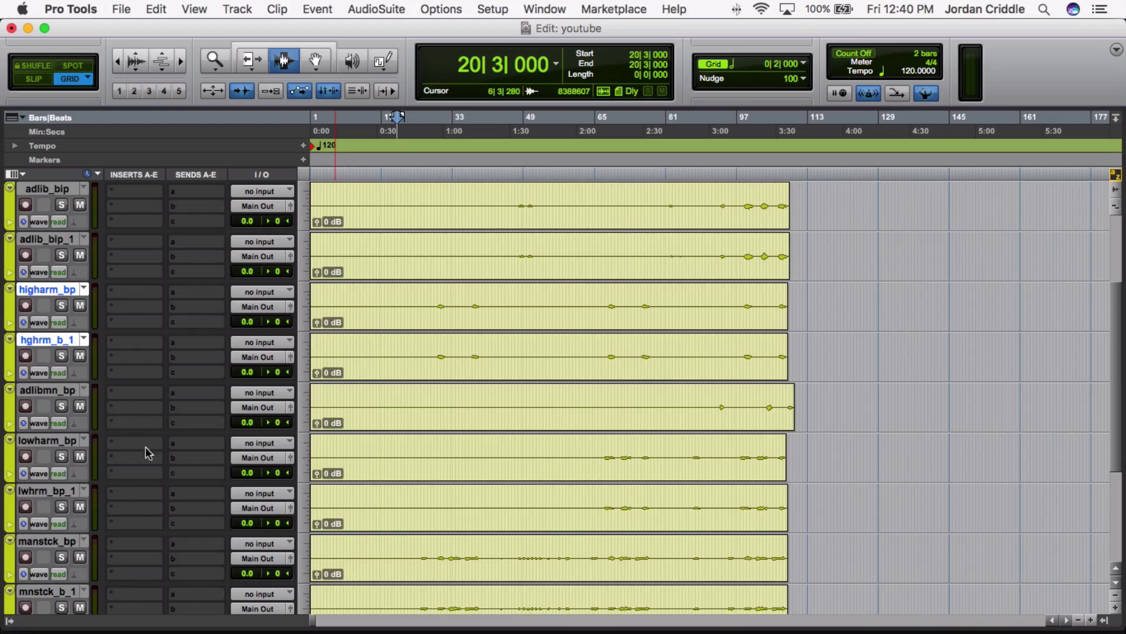
Move the low harmony tracks lowharm_bp and lwhrm_bp_1 together to between hghrm_b_1 and adlibmn_bp.
{"action": "left_click", "coordinate": [47, 443]}
{"action": "left_click", "coordinate": [49, 497], "text": "shift"}
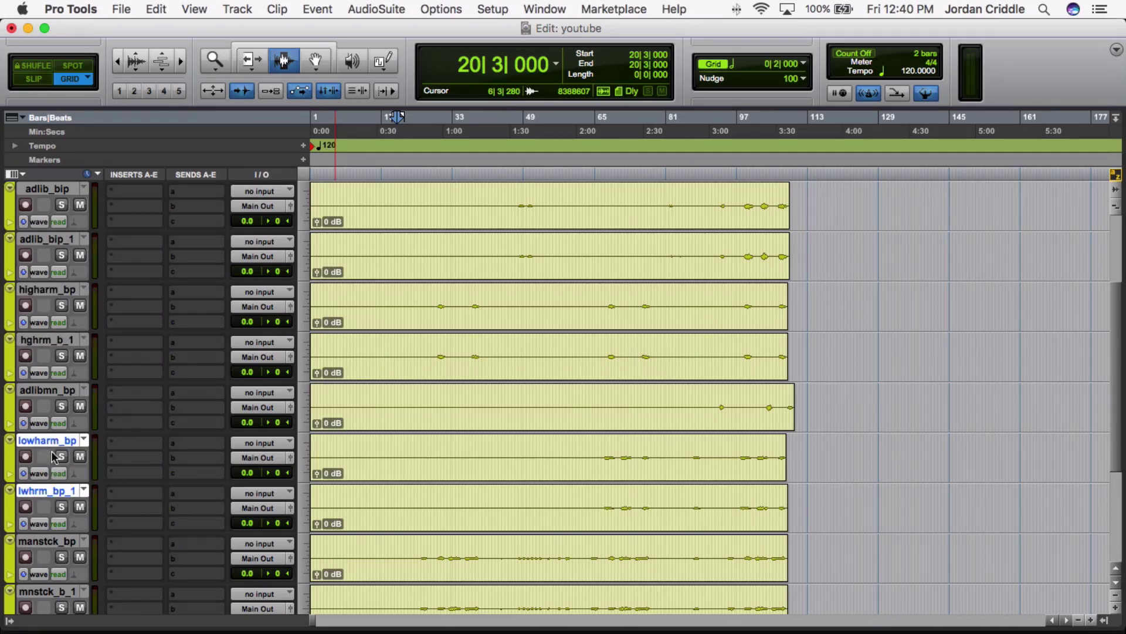
{"action": "left_click_drag", "start_coordinate": [52, 444], "coordinate": [56, 390]}
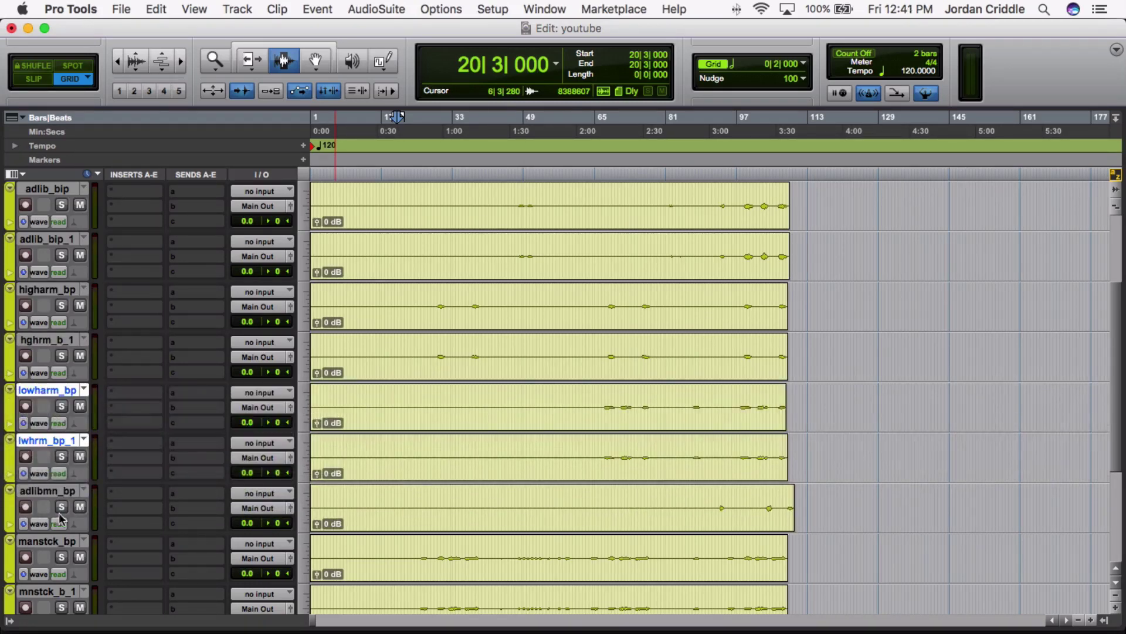
{"action": "scroll", "coordinate": [61, 522], "scroll_direction": "down", "scroll_amount": 3}
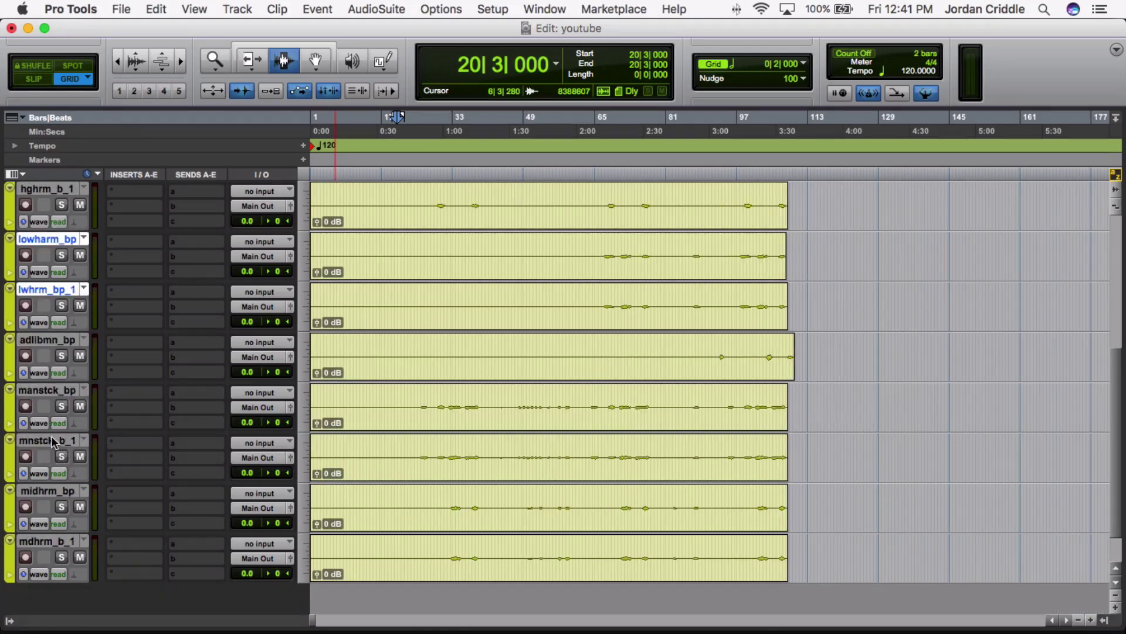
Move the mid harmony tracks midhrm_bp and mdhrm_b_1 together to between the high and low harmony tracks.
{"action": "left_click", "coordinate": [48, 493]}
{"action": "left_click", "coordinate": [47, 544], "text": "shift"}
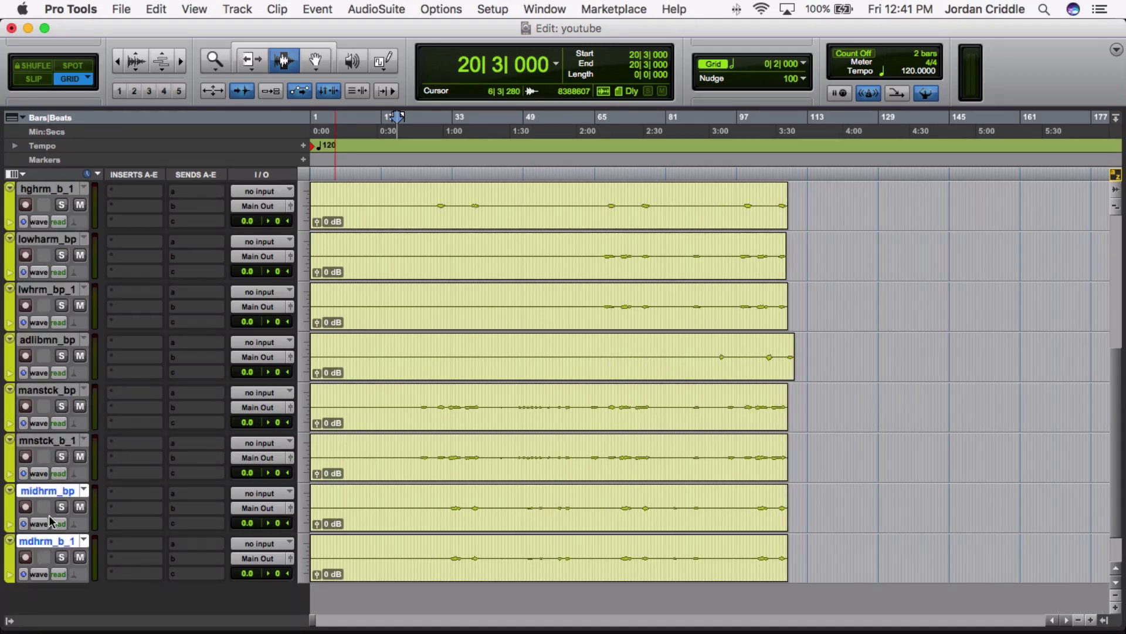
{"action": "left_click_drag", "start_coordinate": [52, 493], "coordinate": [61, 295]}
{"action": "scroll", "coordinate": [62, 296], "scroll_direction": "up", "scroll_amount": 2}
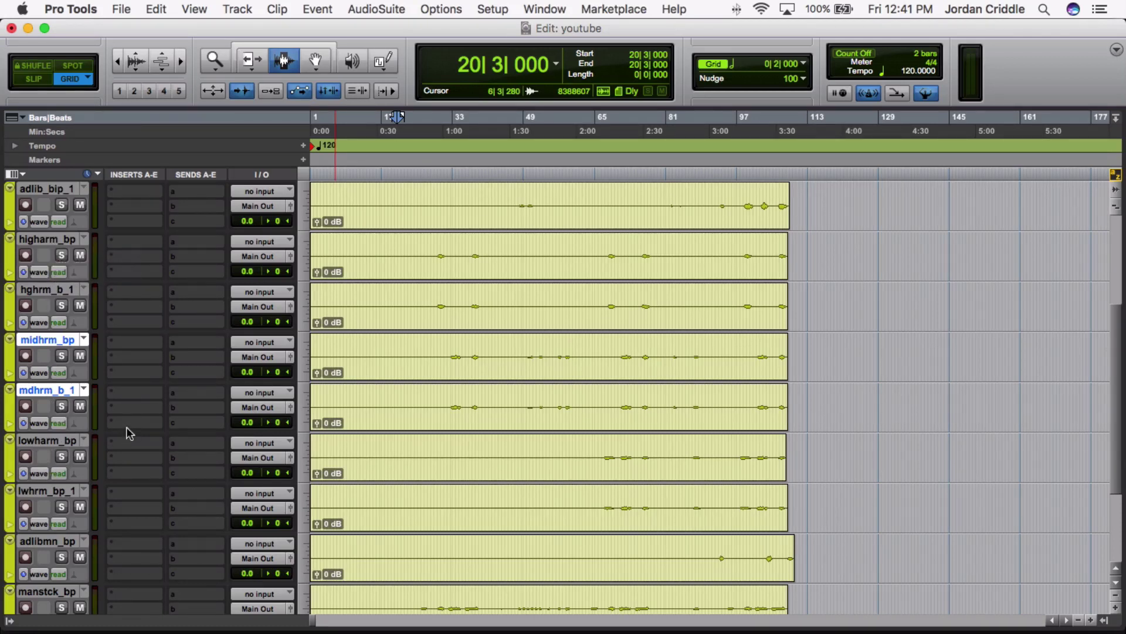
{"action": "scroll", "coordinate": [150, 475], "scroll_direction": "down", "scroll_amount": 3}
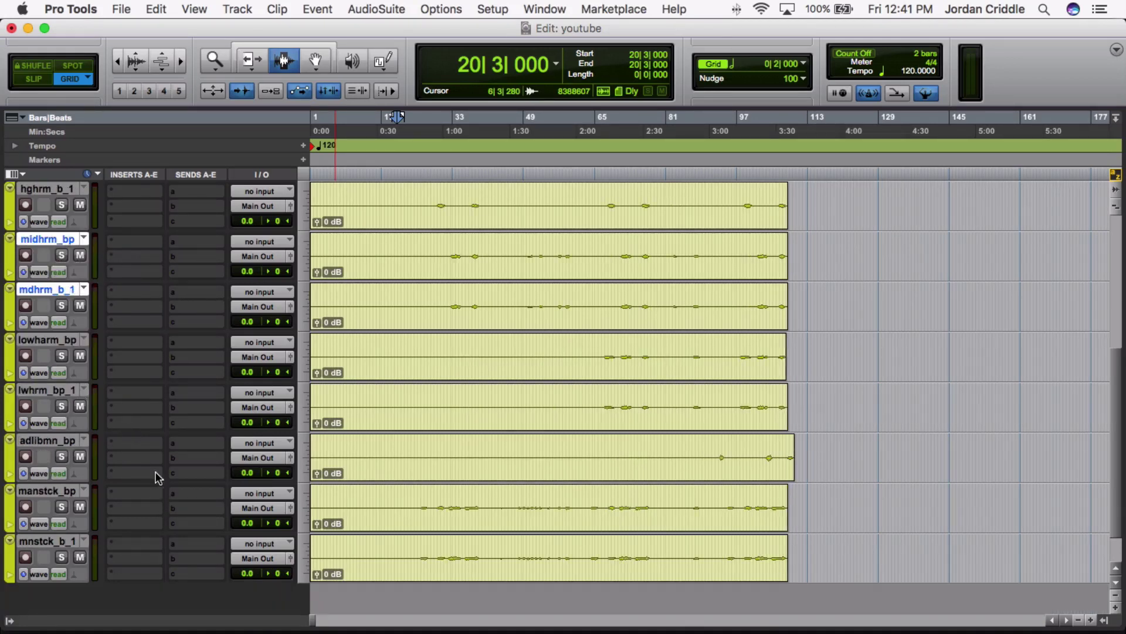
Move the main stack tracks manstck_bp and mnstck_b_1 together to directly below MAIN_bip.
{"action": "left_click", "coordinate": [41, 492]}
{"action": "left_click", "coordinate": [45, 542], "text": "shift"}
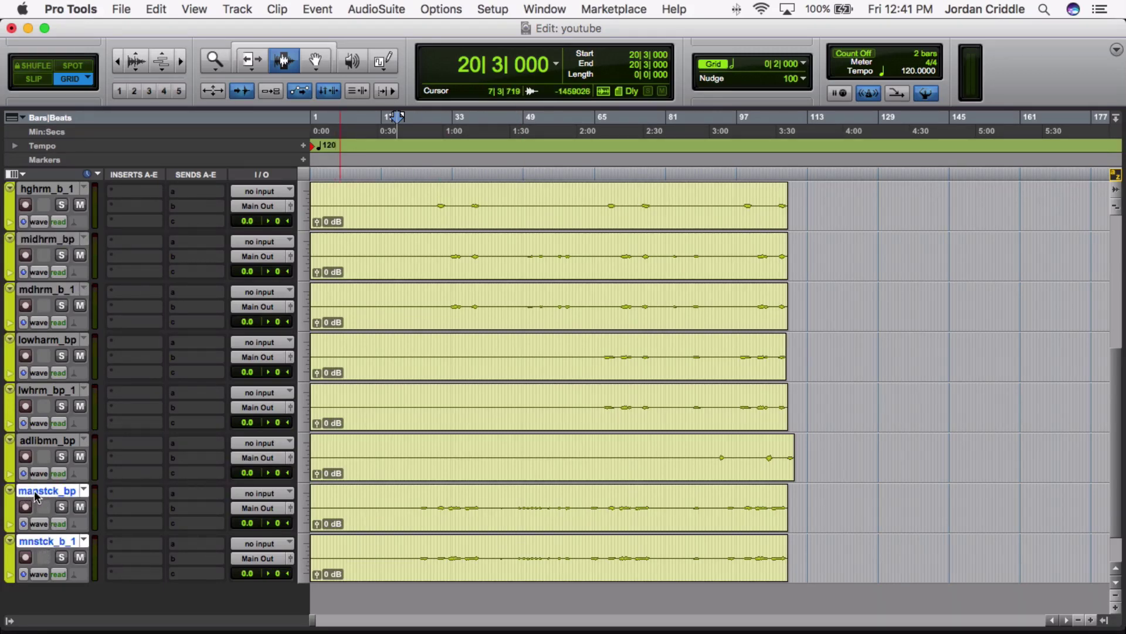
{"action": "left_click_drag", "start_coordinate": [36, 497], "coordinate": [38, 360]}
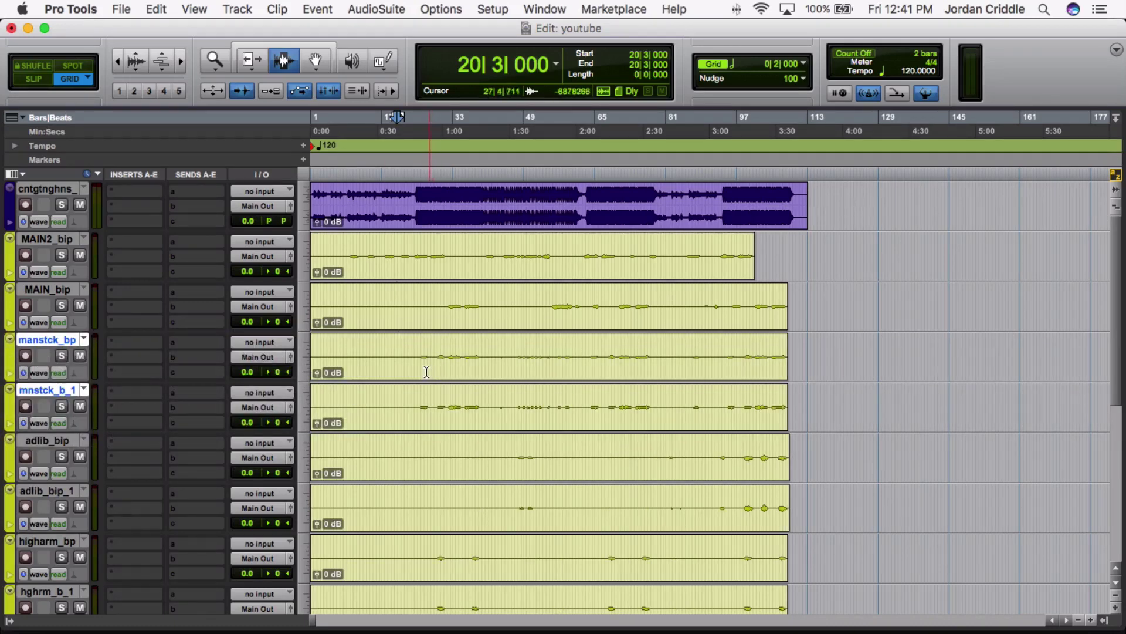
{"action": "scroll", "coordinate": [418, 378], "scroll_direction": "down", "scroll_amount": 2}
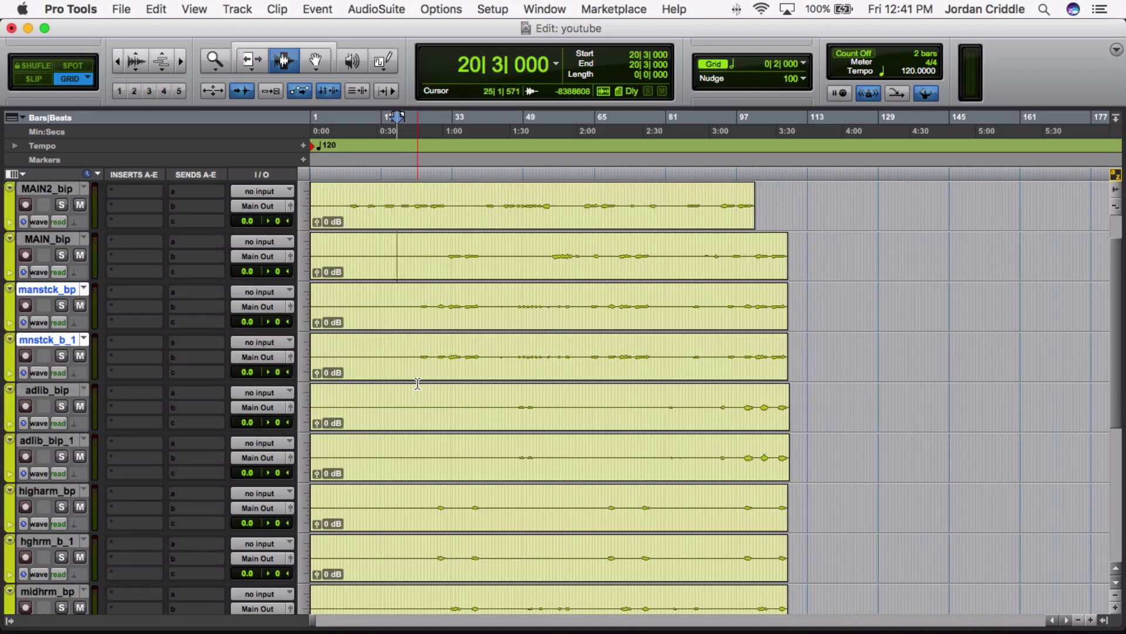
{"action": "scroll", "coordinate": [418, 383], "scroll_direction": "down", "scroll_amount": 5}
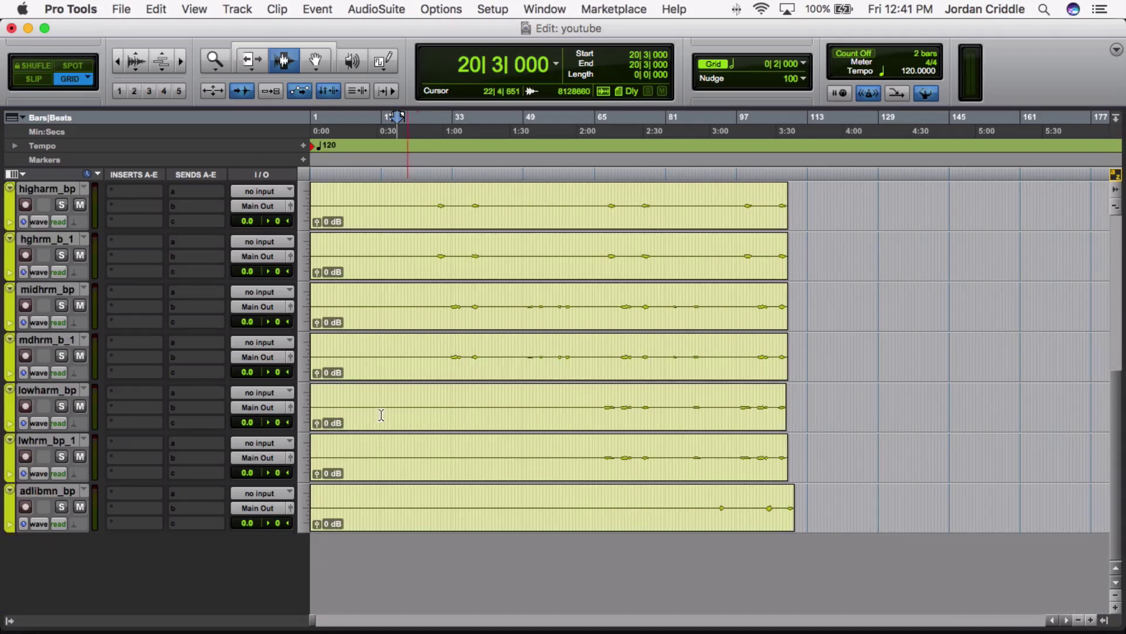
Move the tracks adlib_bip and adlib_bip_1 together to below adlibmn_bp at the end of the track list.
{"action": "left_click", "coordinate": [36, 492]}
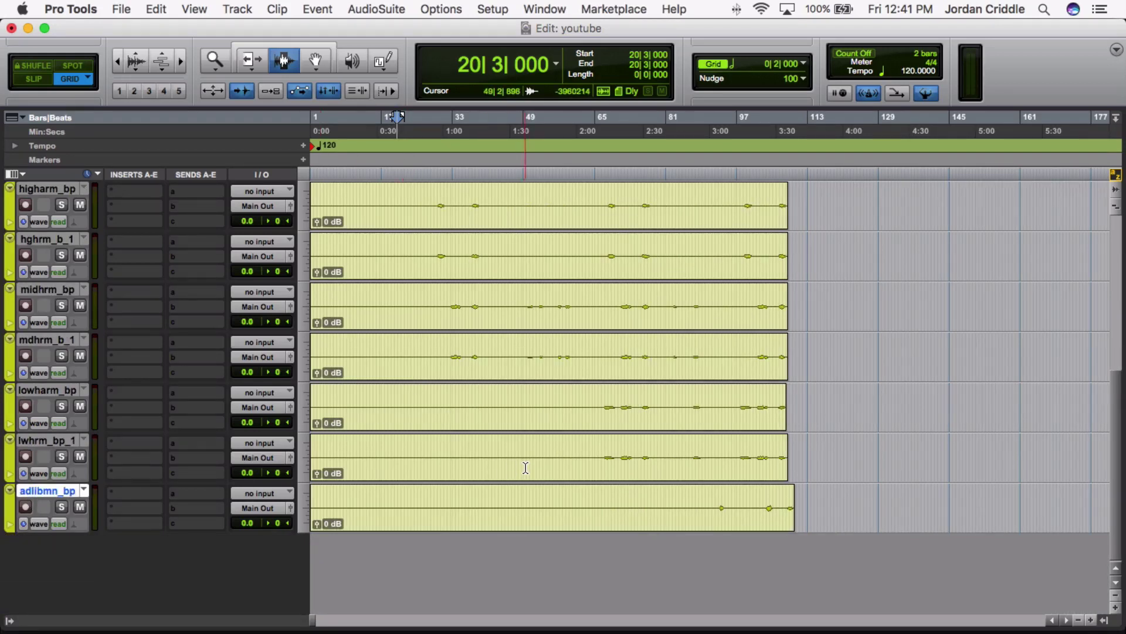
{"action": "scroll", "coordinate": [525, 468], "scroll_direction": "up", "scroll_amount": 3}
{"action": "scroll", "coordinate": [526, 468], "scroll_direction": "up", "scroll_amount": 1}
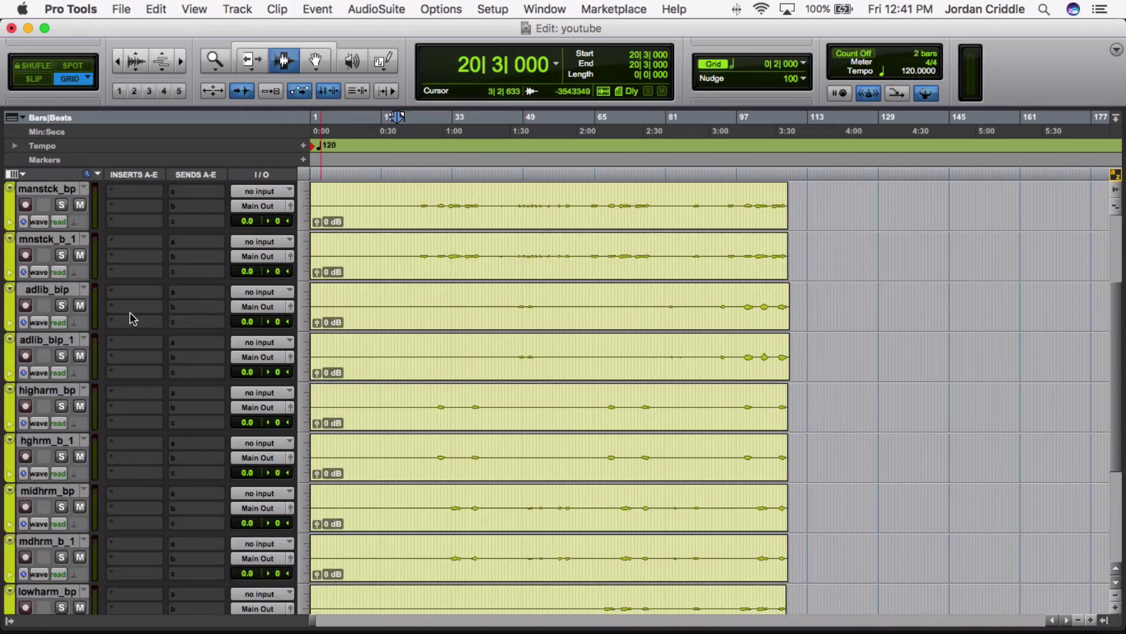
{"action": "left_click", "coordinate": [45, 291]}
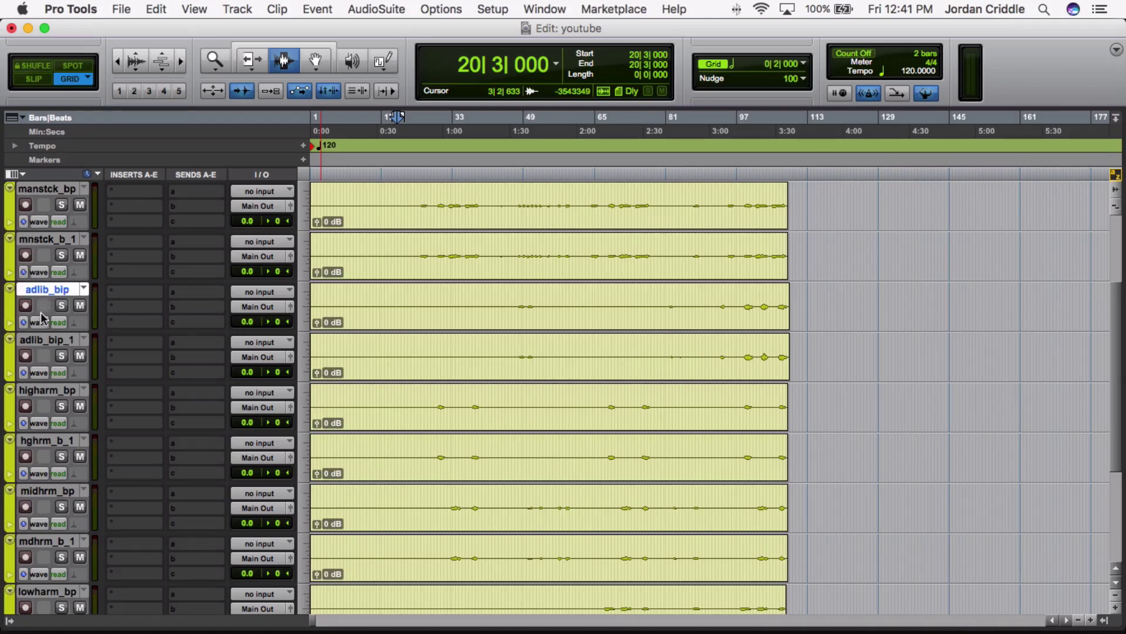
{"action": "left_click", "coordinate": [45, 343], "text": "shift"}
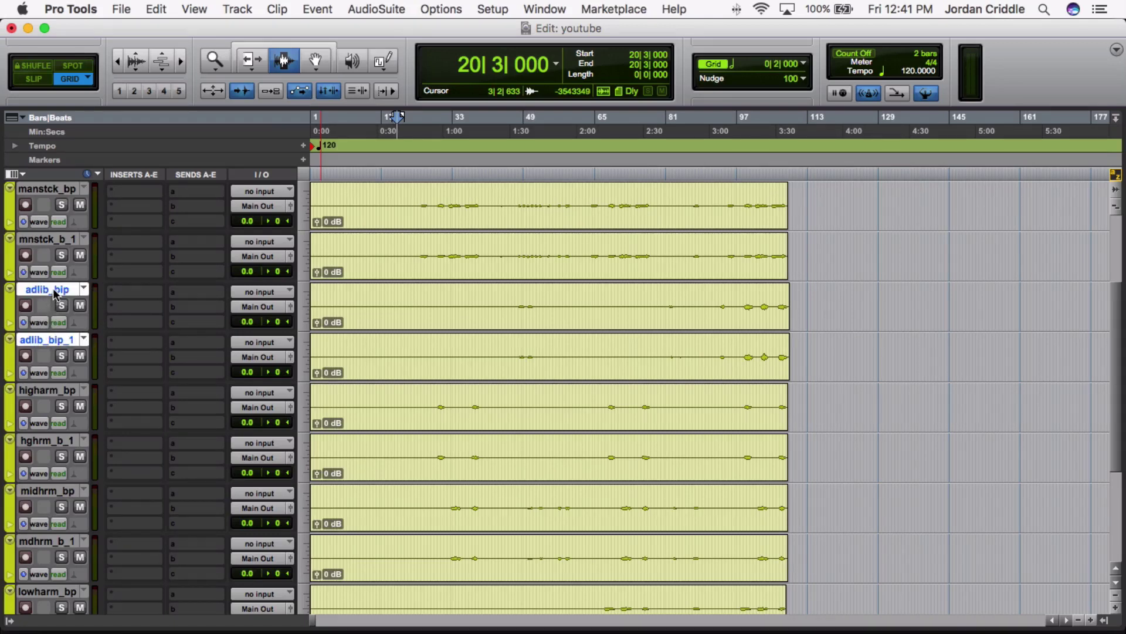
{"action": "left_click_drag", "start_coordinate": [59, 293], "coordinate": [44, 547]}
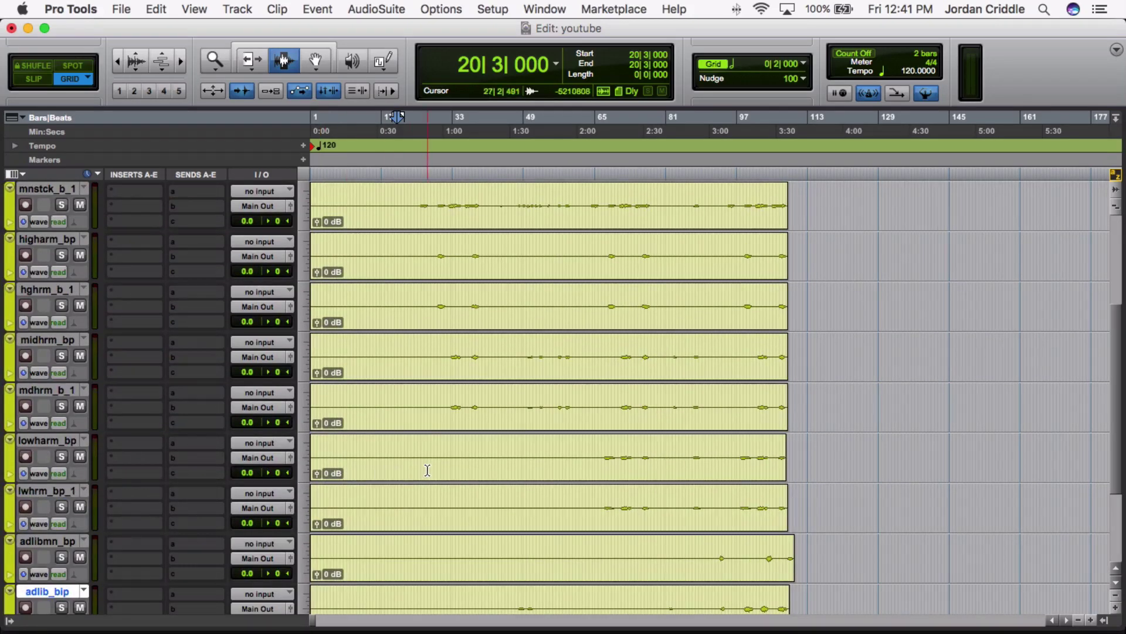
Color the main vocal tracks MAIN2_bip and MAIN_bip orange.
{"action": "scroll", "coordinate": [428, 470], "scroll_direction": "down", "scroll_amount": 2}
{"action": "scroll", "coordinate": [427, 470], "scroll_direction": "up", "scroll_amount": 6}
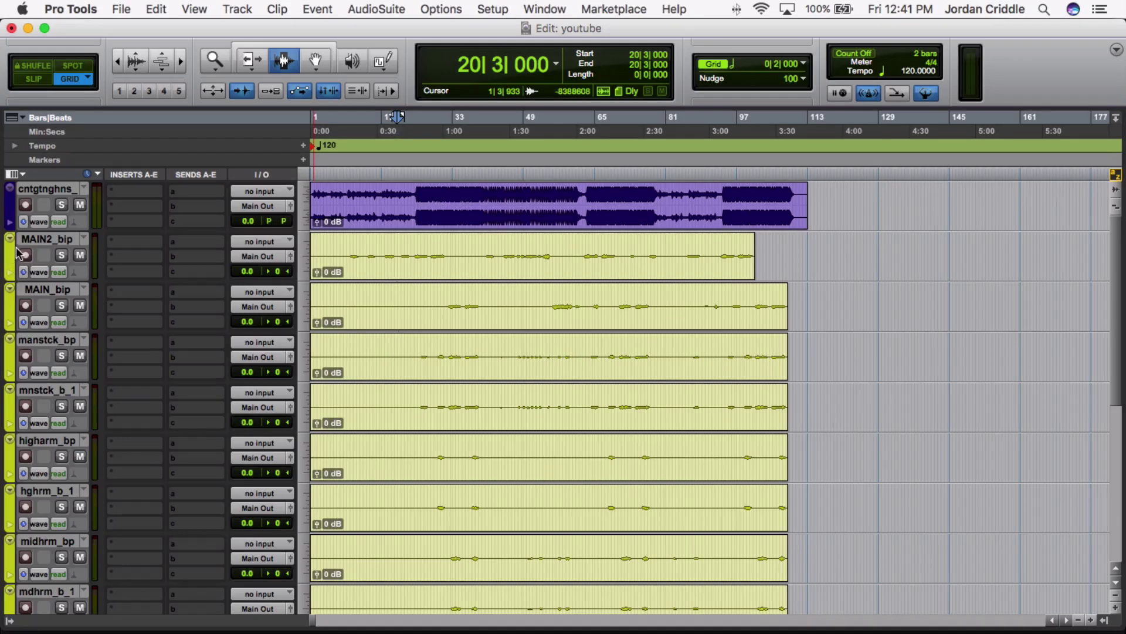
{"action": "left_click", "coordinate": [43, 240]}
{"action": "left_click", "coordinate": [44, 288], "text": "shift"}
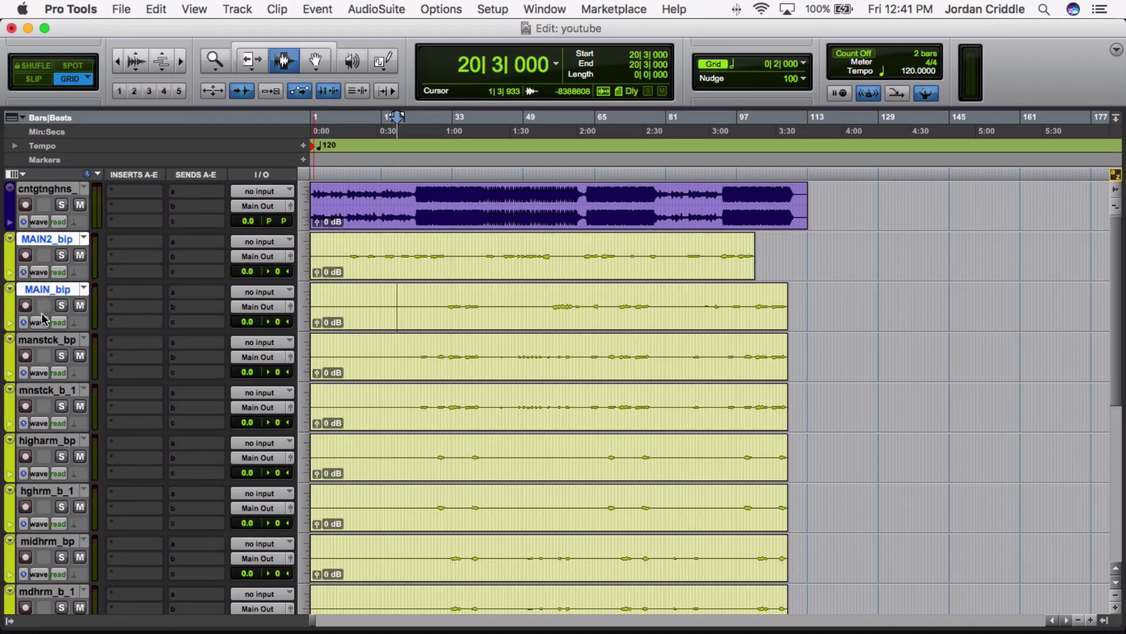
{"action": "double_click", "coordinate": [11, 271]}
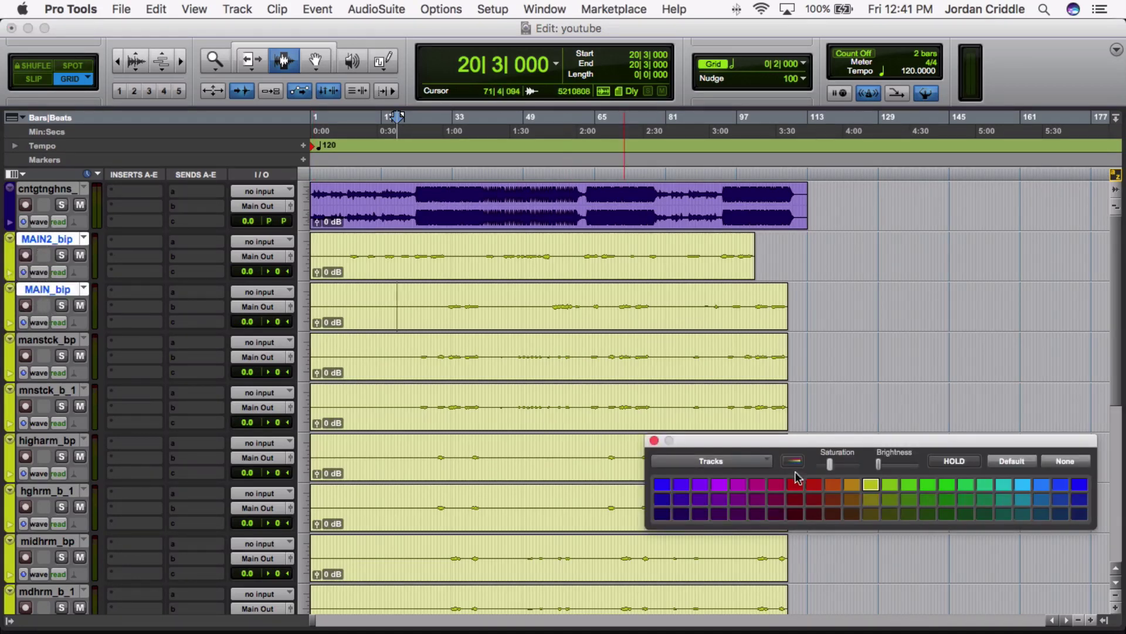
{"action": "left_click", "coordinate": [853, 485]}
Color the main stack tracks manstck_bp and mnstck_b_1 red.
{"action": "left_click", "coordinate": [51, 342]}
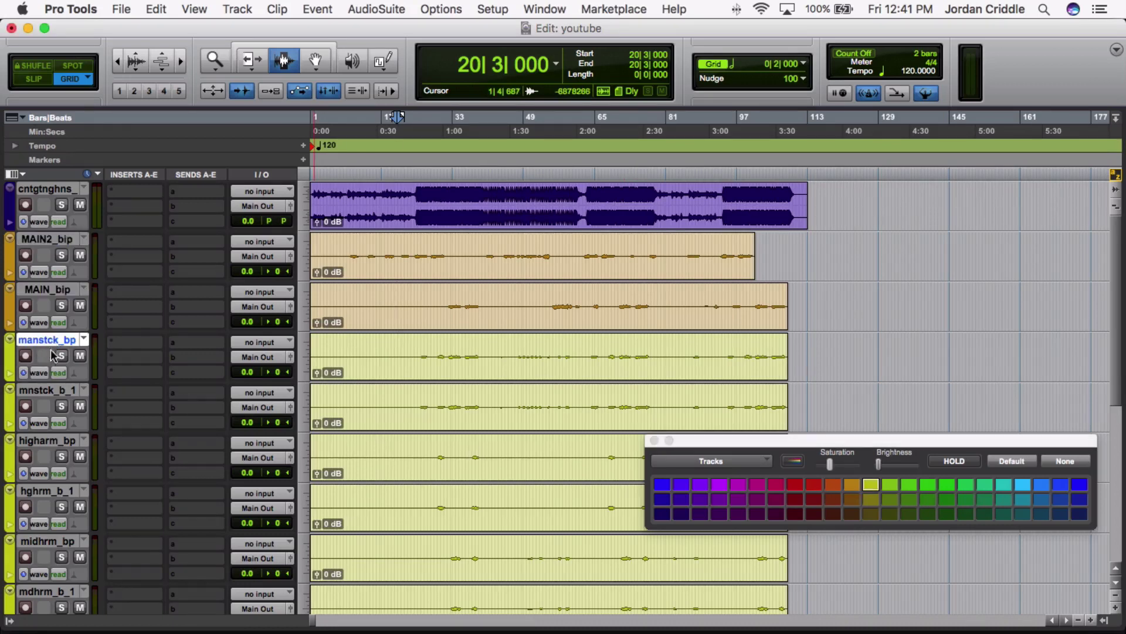
{"action": "left_click", "coordinate": [52, 395], "text": "shift"}
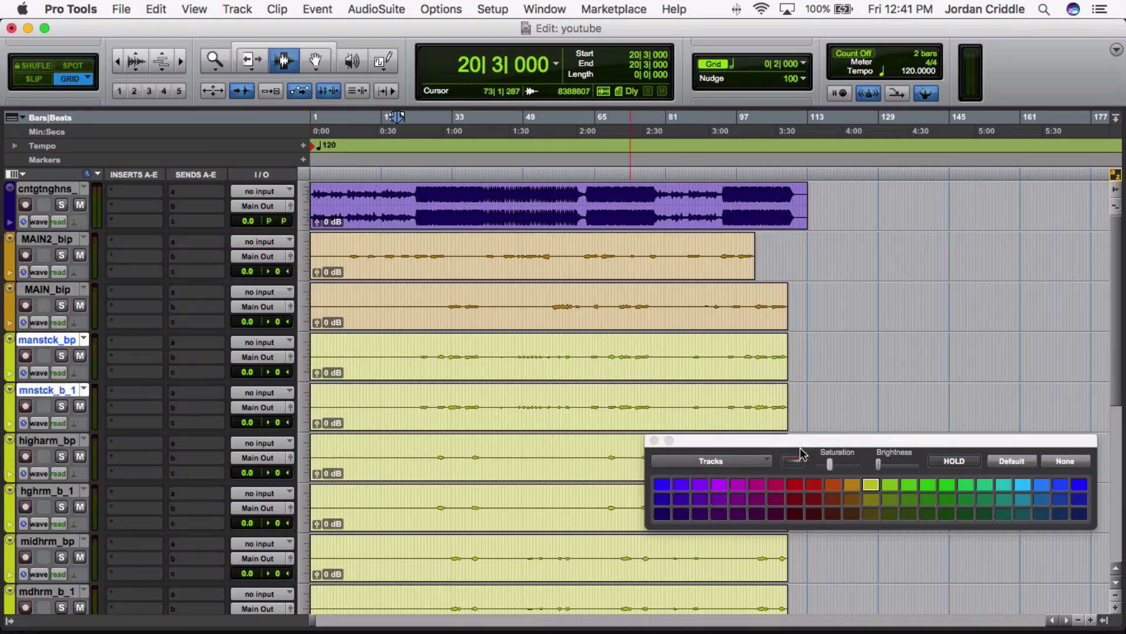
{"action": "left_click", "coordinate": [852, 484]}
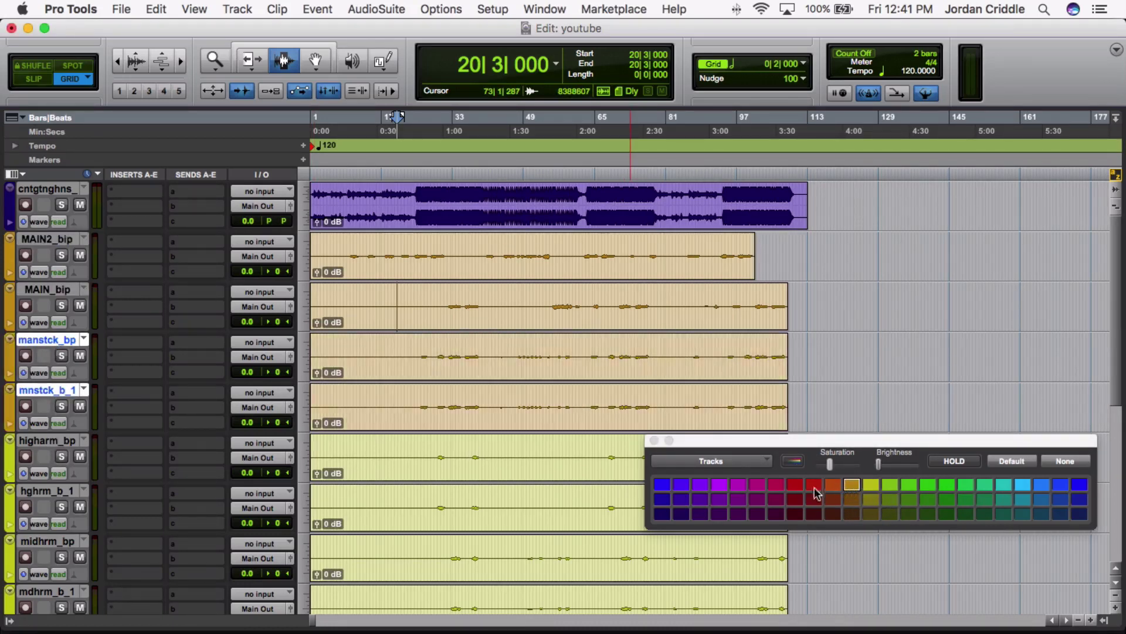
{"action": "left_click", "coordinate": [814, 484]}
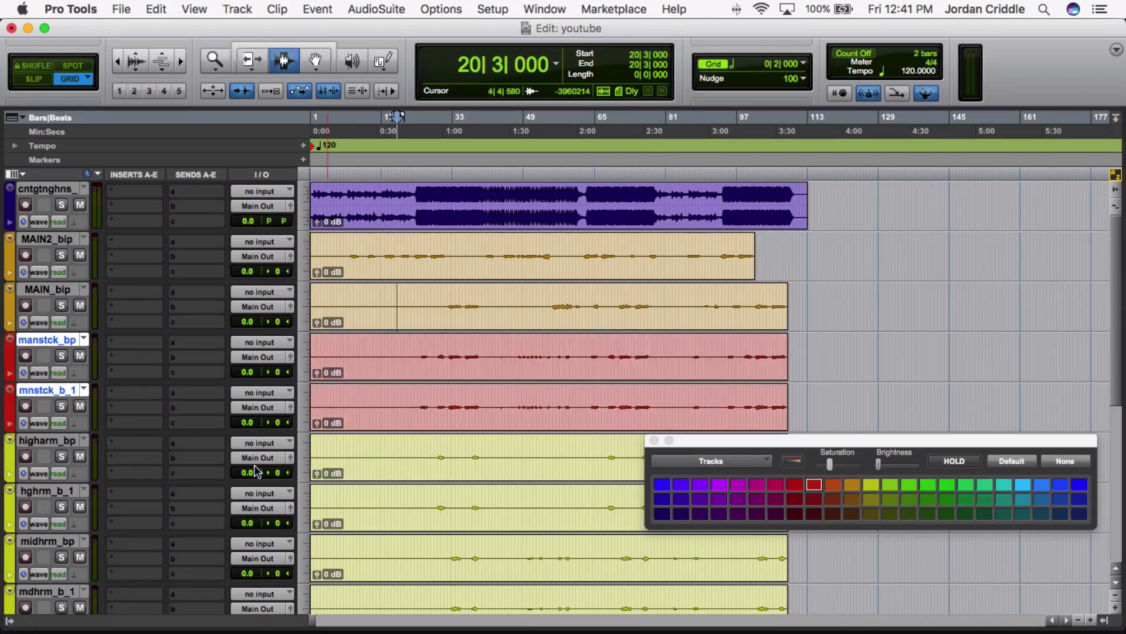
Color all six high, mid and low harmony tracks, from higharm_bp to lwhrm_bp_1, green.
{"action": "left_click", "coordinate": [57, 441]}
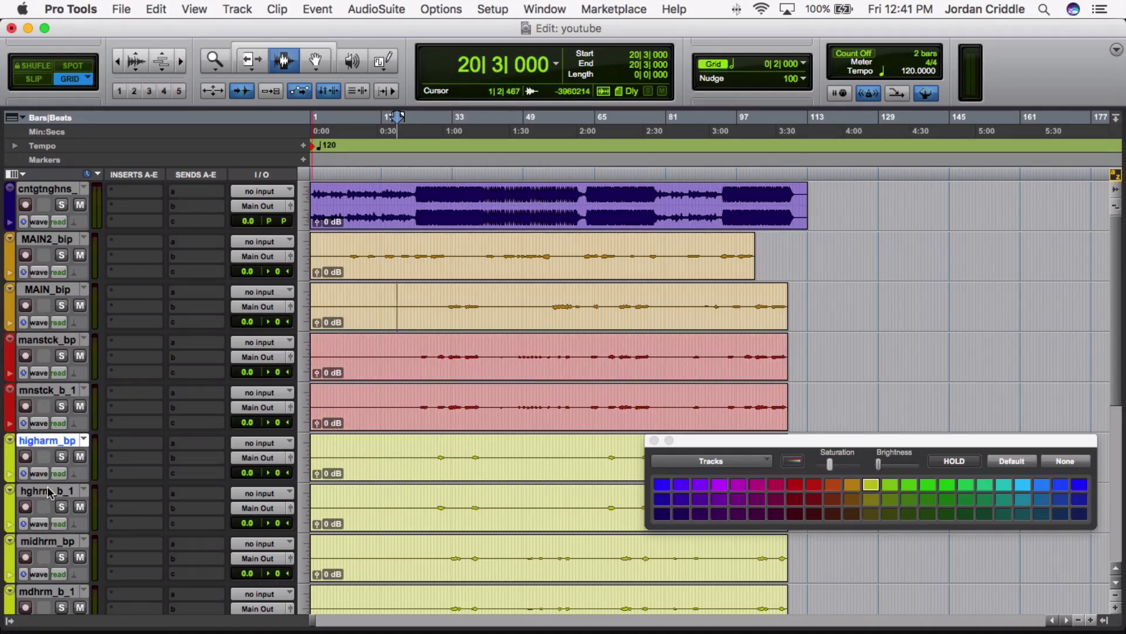
{"action": "scroll", "coordinate": [47, 496], "scroll_direction": "down", "scroll_amount": 2}
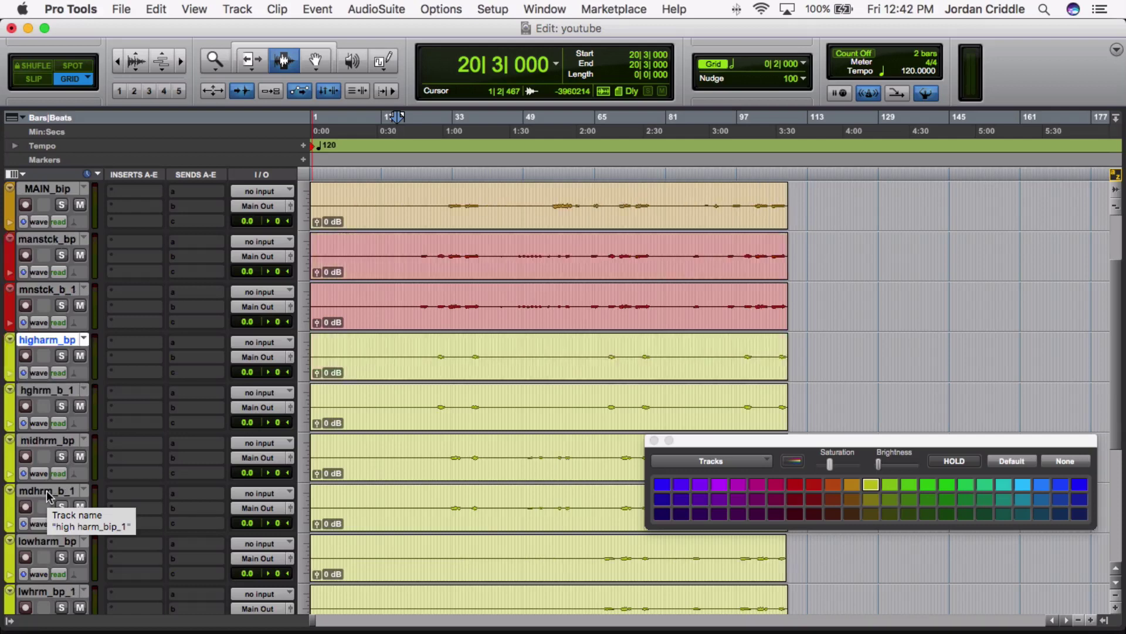
{"action": "left_click", "coordinate": [52, 590], "text": "shift"}
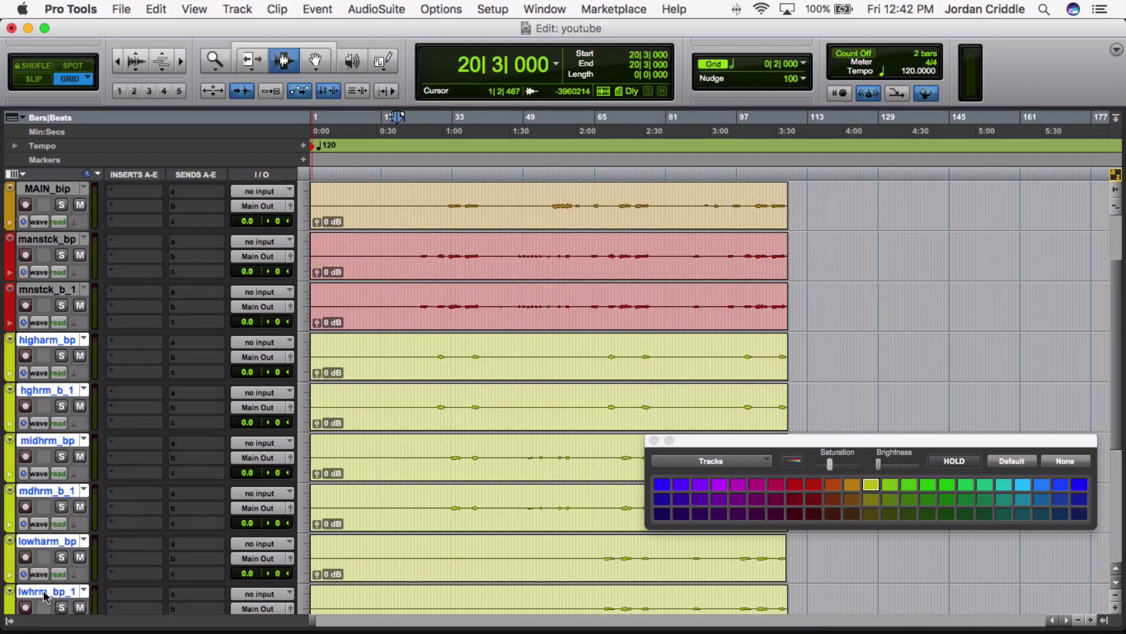
{"action": "left_click", "coordinate": [909, 485]}
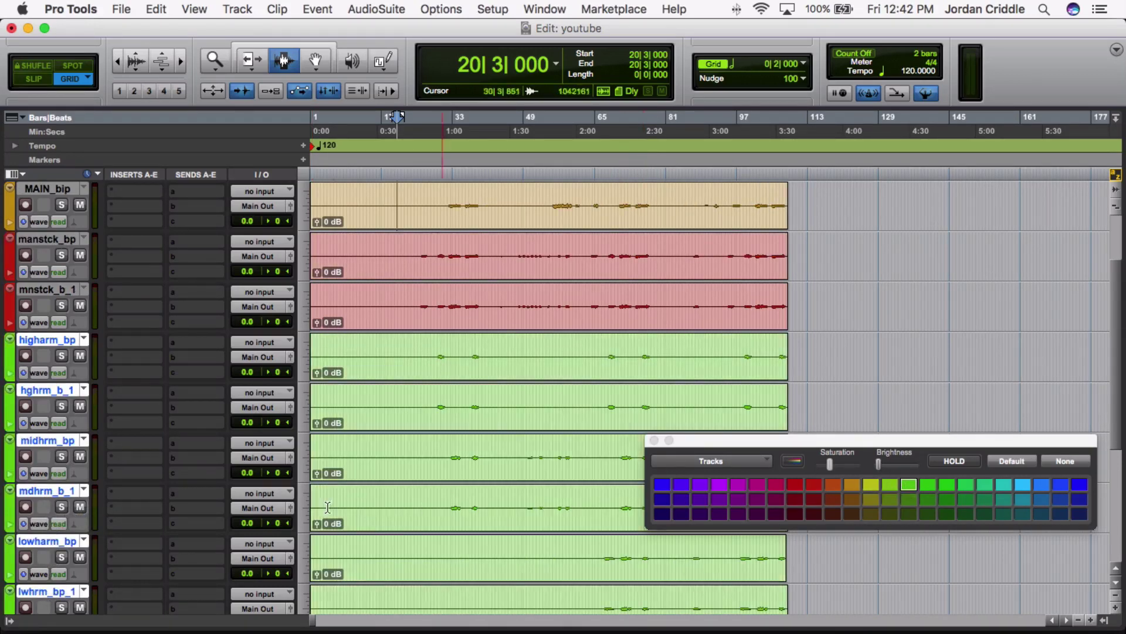
Color the ad-lib tracks adlibmn_bp, adlib_bip and adlib_bip_1 light blue.
{"action": "scroll", "coordinate": [285, 481], "scroll_direction": "down", "scroll_amount": 3}
{"action": "left_click", "coordinate": [44, 492]}
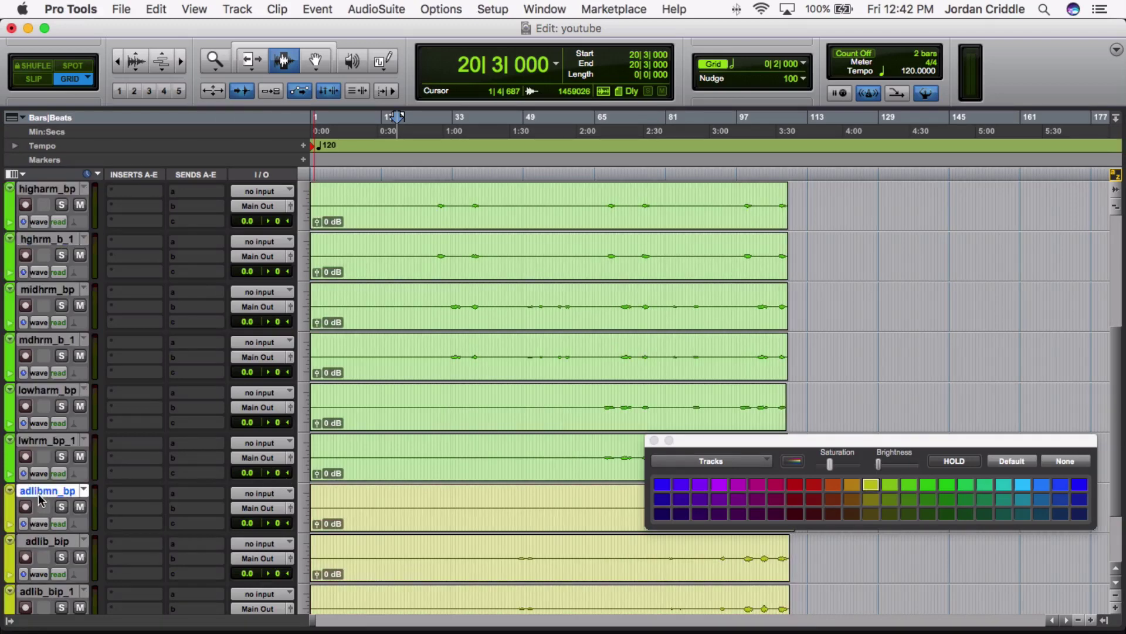
{"action": "scroll", "coordinate": [69, 530], "scroll_direction": "down", "scroll_amount": 1}
{"action": "left_click", "coordinate": [59, 540], "text": "shift"}
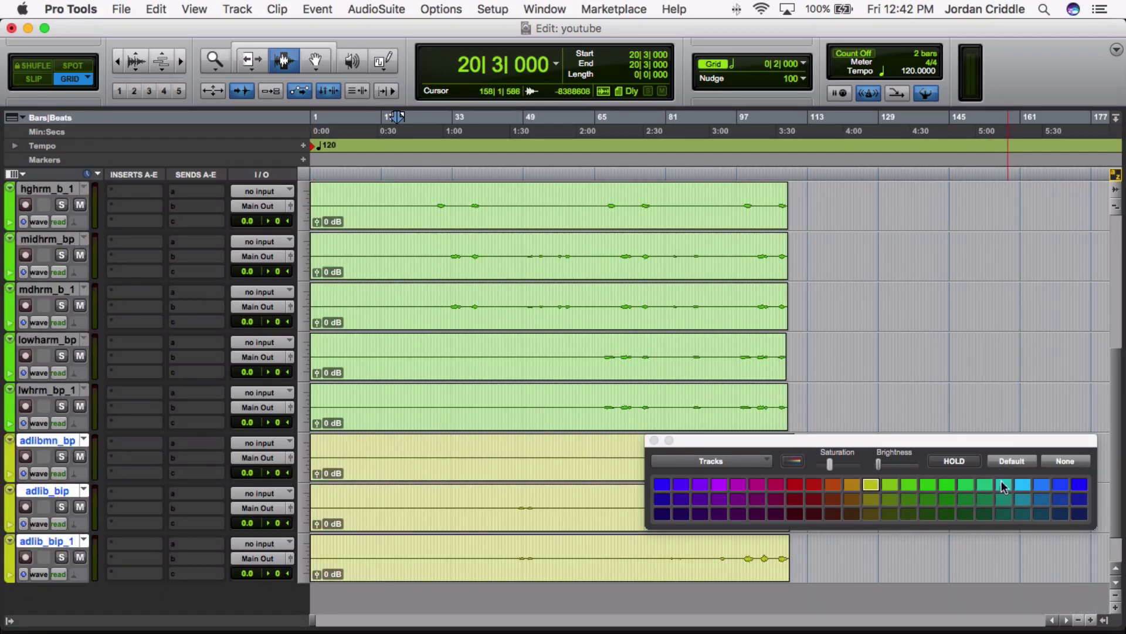
{"action": "left_click", "coordinate": [1023, 484]}
Review the color coding and order of all tracks, from the instrumental to the ad-libs.
{"action": "scroll", "coordinate": [393, 385], "scroll_direction": "up", "scroll_amount": 6}
{"action": "left_click", "coordinate": [395, 256]}
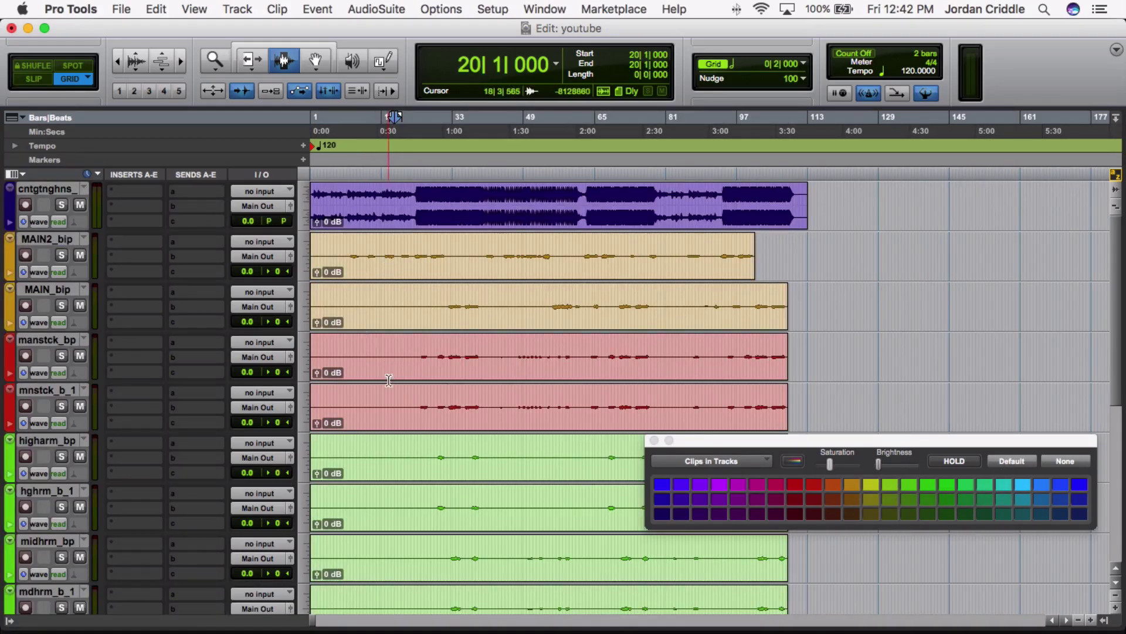
{"action": "scroll", "coordinate": [398, 375], "scroll_direction": "down", "scroll_amount": 3}
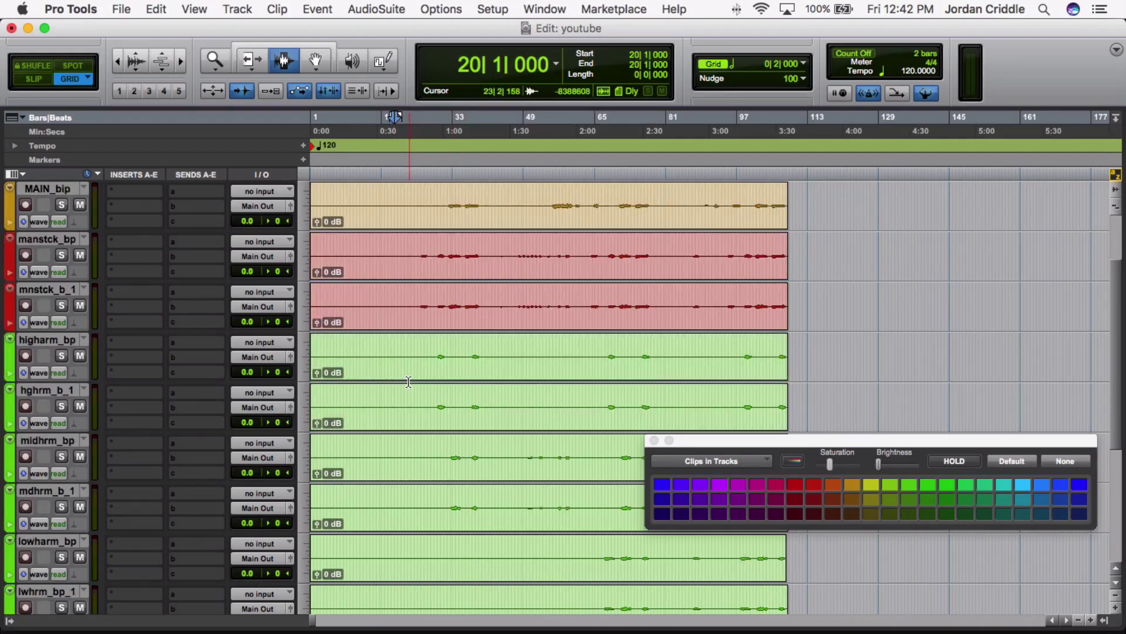
{"action": "scroll", "coordinate": [398, 370], "scroll_direction": "down", "scroll_amount": 2}
{"action": "scroll", "coordinate": [398, 404], "scroll_direction": "down", "scroll_amount": 2}
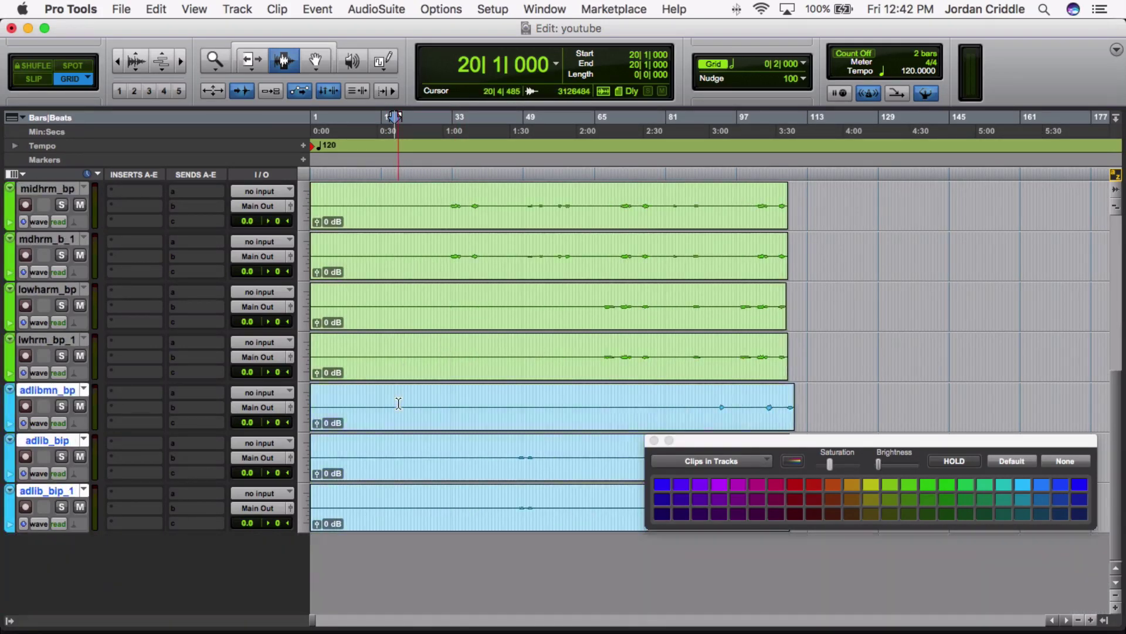
{"action": "scroll", "coordinate": [404, 450], "scroll_direction": "up", "scroll_amount": 7}
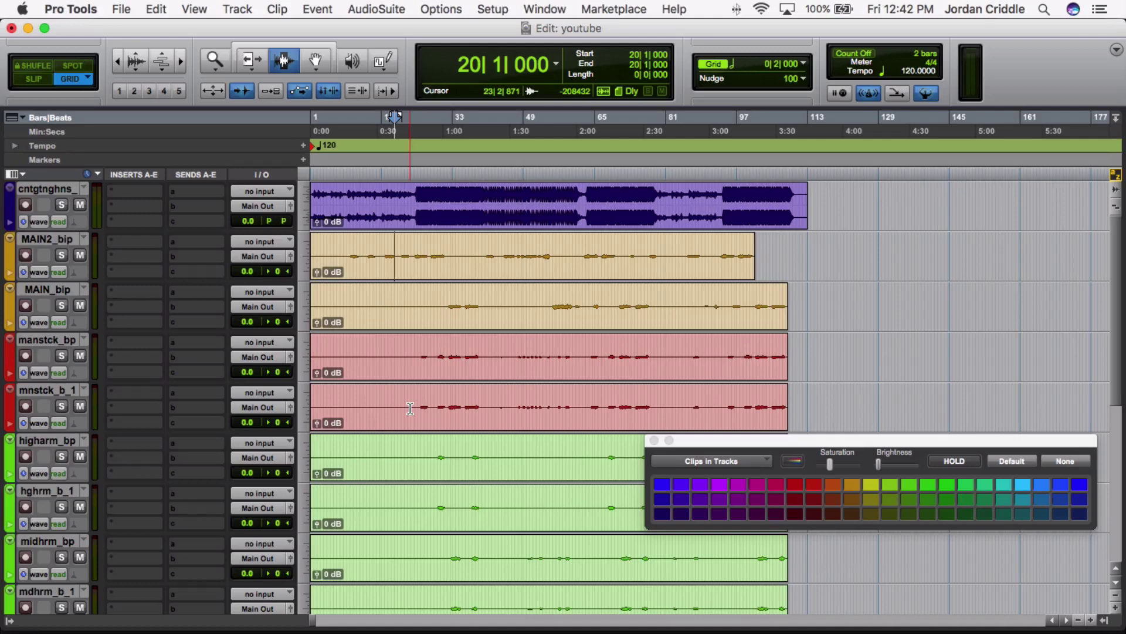
{"action": "scroll", "coordinate": [80, 295], "scroll_direction": "down", "scroll_amount": 1}
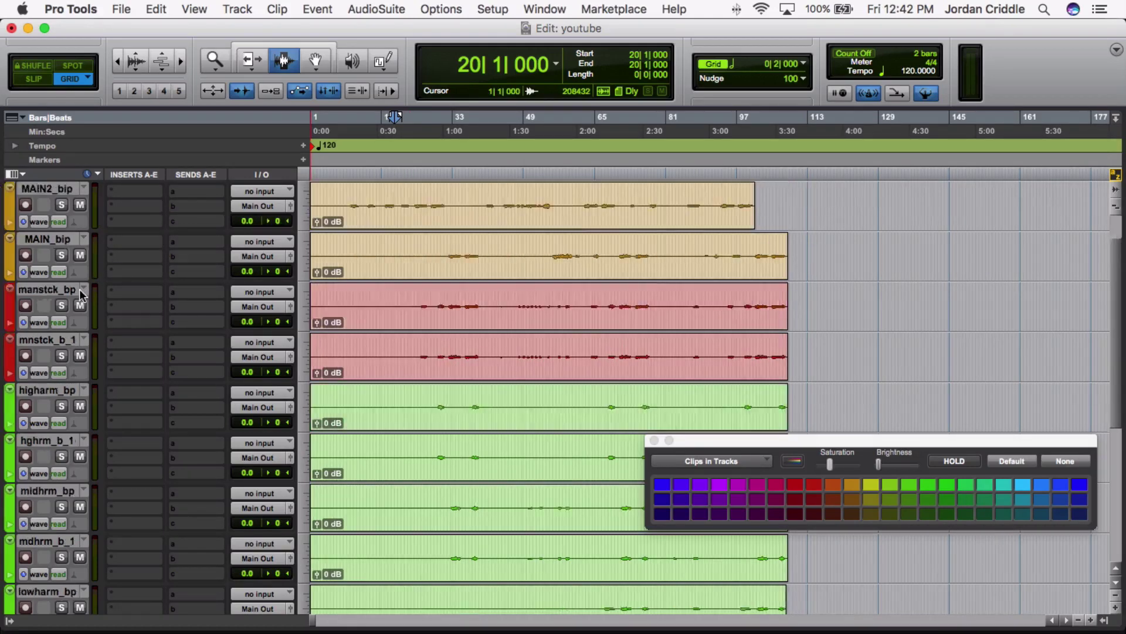
Create three new stereo Aux Input tracks in Samples below adlib_bip_1.
{"action": "scroll", "coordinate": [81, 295], "scroll_direction": "down", "scroll_amount": 3}
{"action": "left_click", "coordinate": [51, 490]}
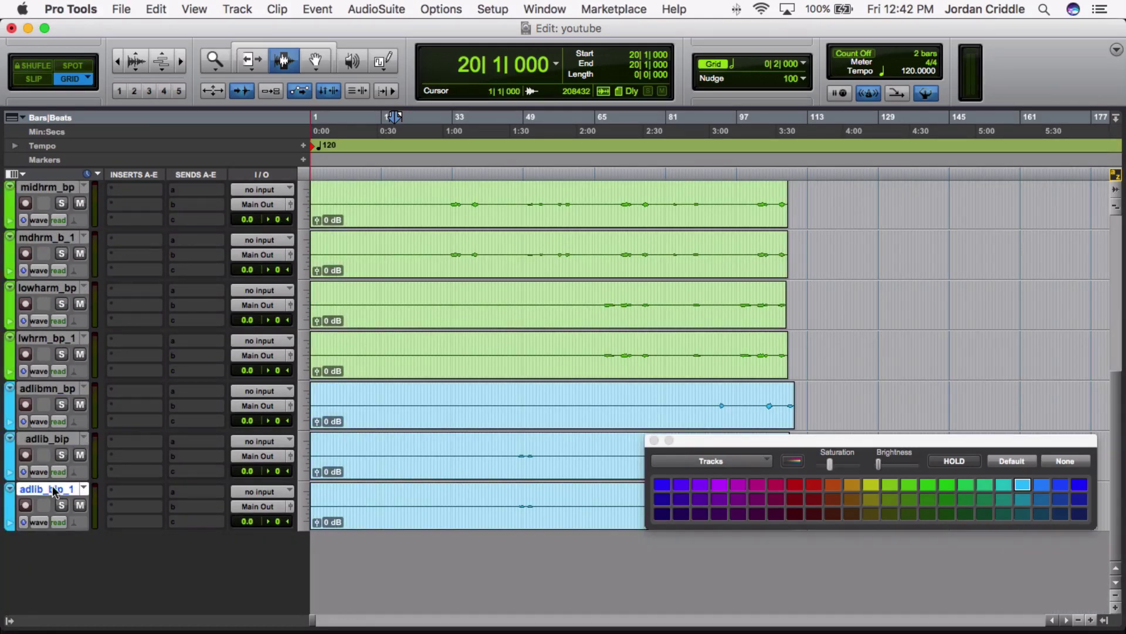
{"action": "key", "text": "super+shift+n"}
{"action": "key", "text": "super+Up"}
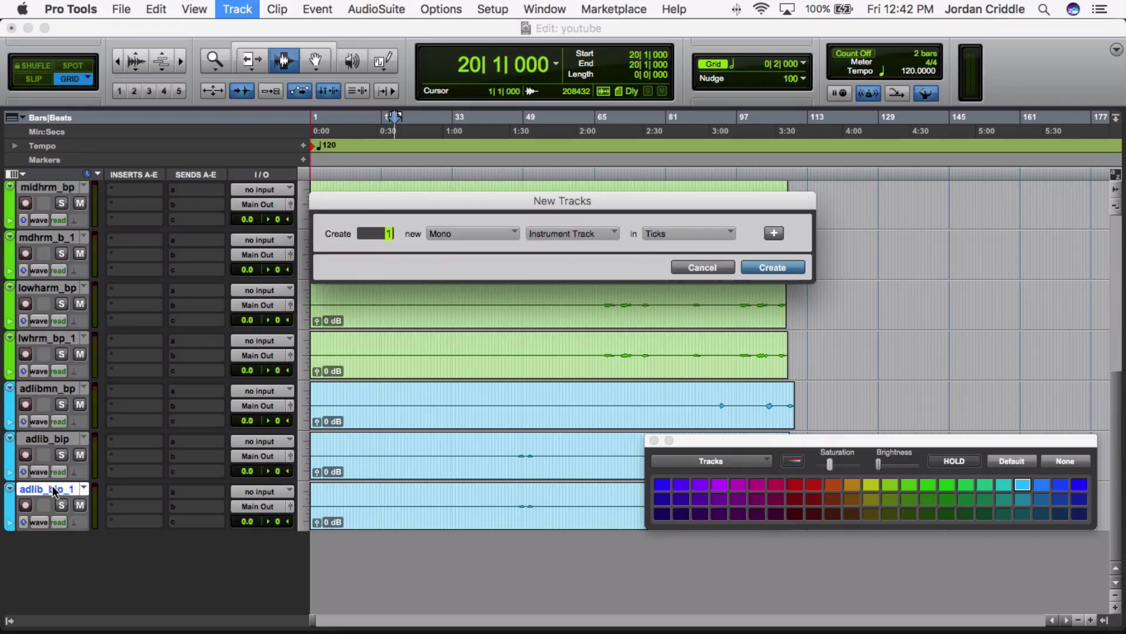
{"action": "key", "text": "super+Down"}
{"action": "key", "text": "super+Down"}
{"action": "key", "text": "super+Right"}
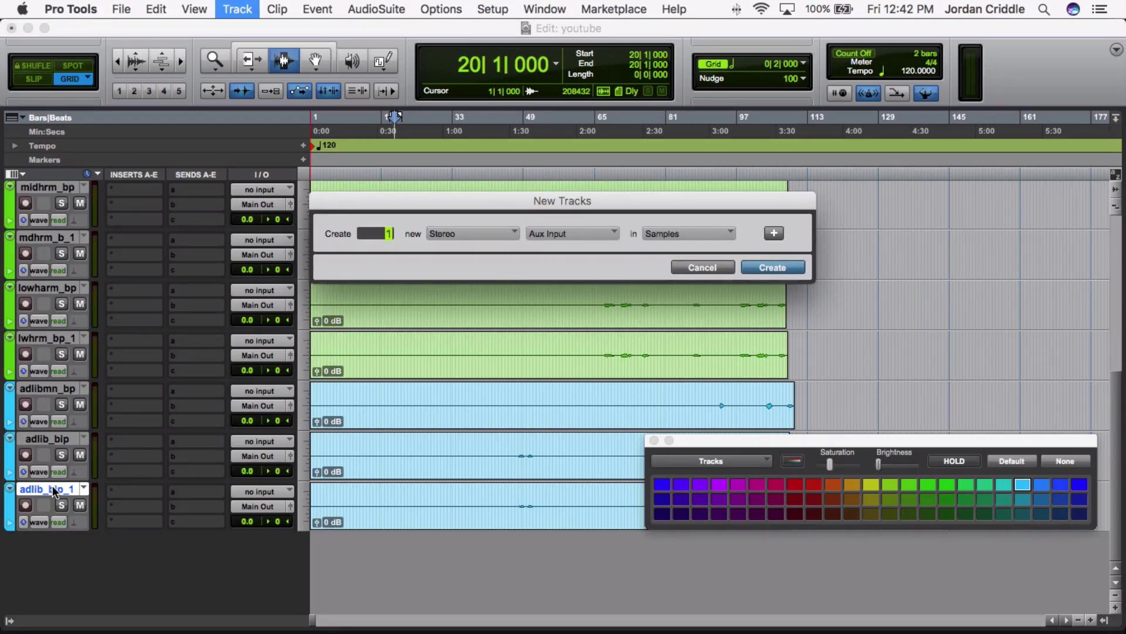
{"action": "type", "text": "2"}
{"action": "key", "text": "Return"}
{"action": "scroll", "coordinate": [87, 491], "scroll_direction": "down", "scroll_amount": 3}
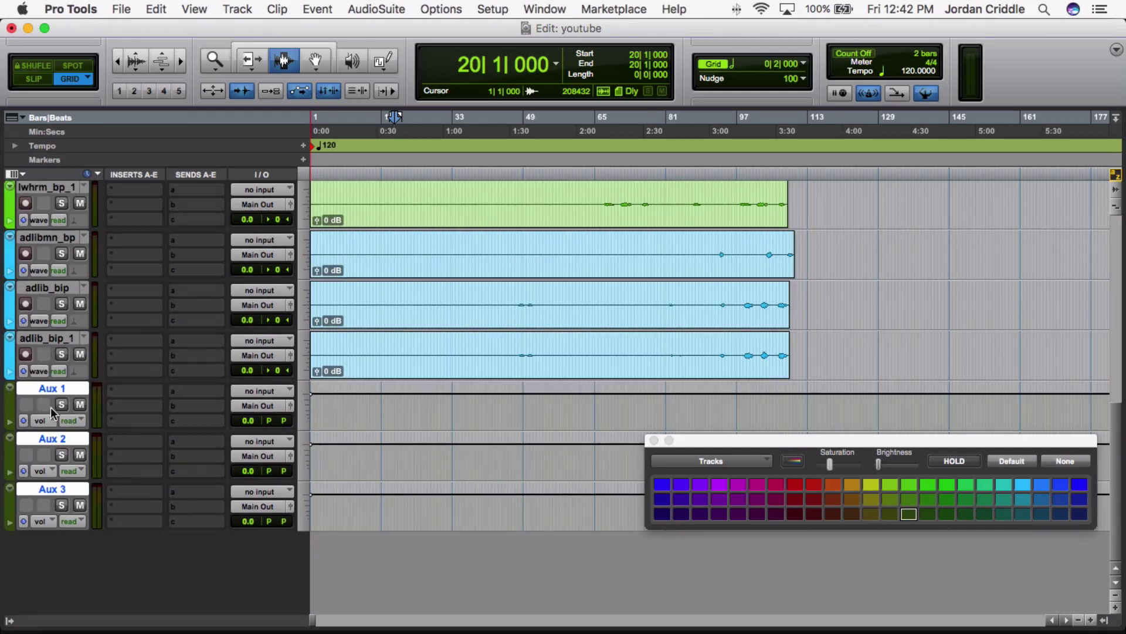
Rename the three new aux tracks MUSIC, VOX and SUBMIX, in that order.
{"action": "double_click", "coordinate": [50, 389]}
{"action": "type", "text": "MUSIC"}
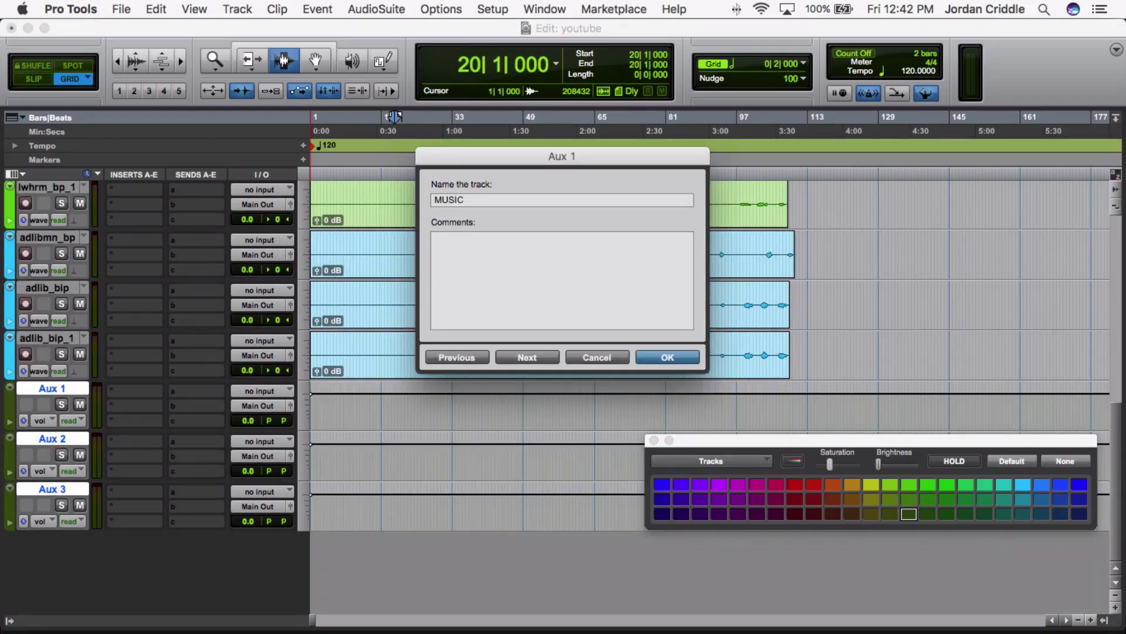
{"action": "key", "text": "super+Right"}
{"action": "type", "text": "VOX"}
{"action": "key", "text": "super+Right"}
{"action": "type", "text": "SUBMIX"}
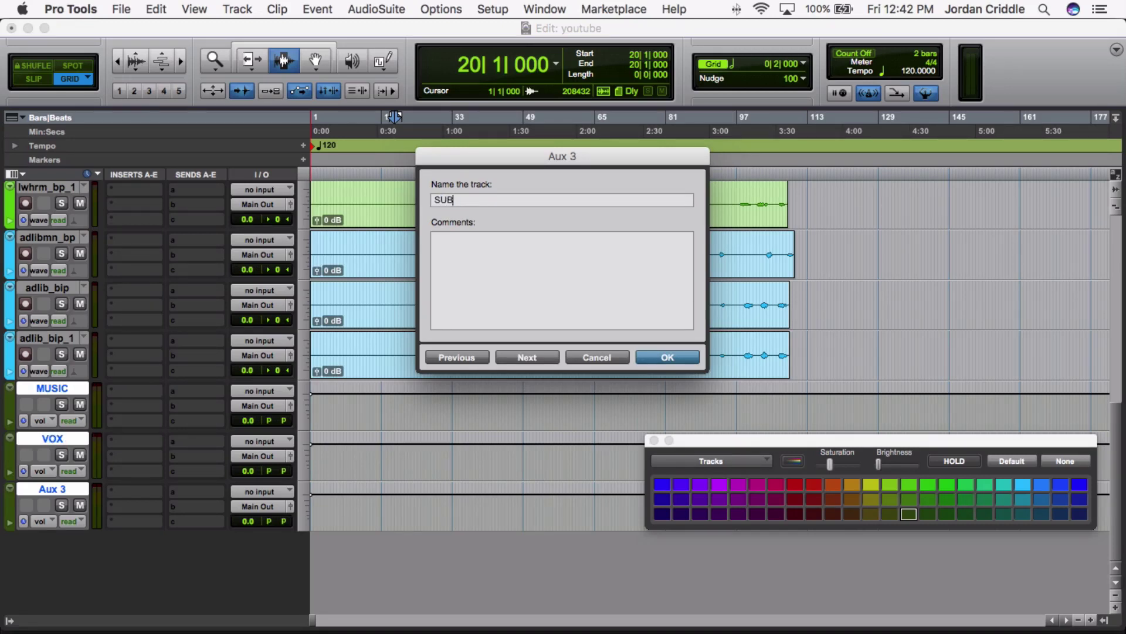
{"action": "key", "text": "Return"}
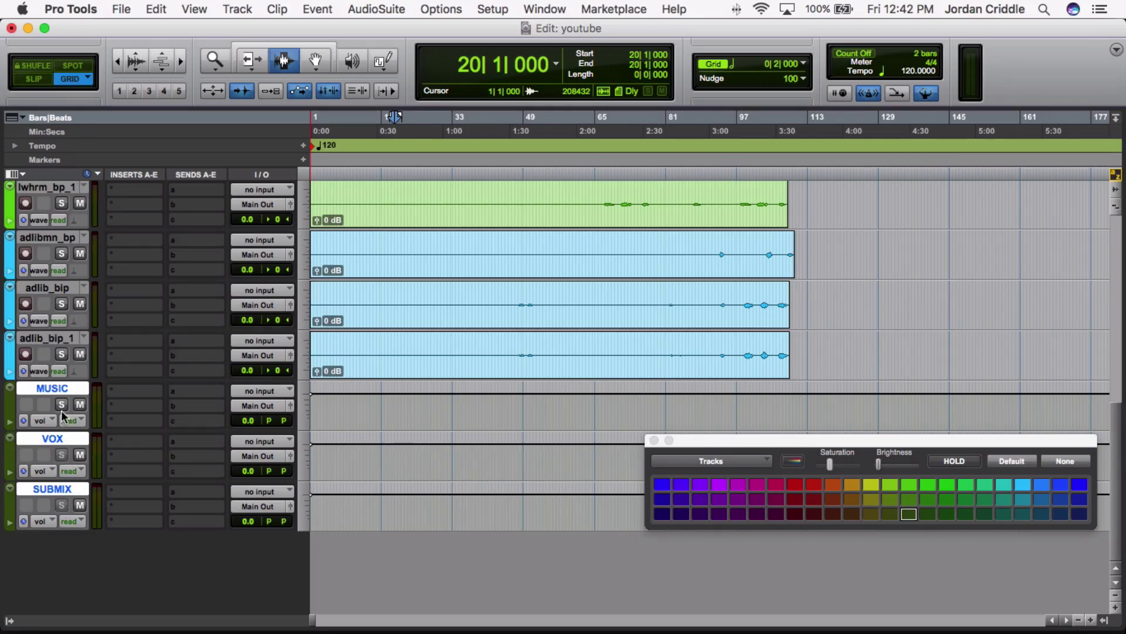
Solo MAIN_bip to check how soloing affects the other tracks, and turn the solo off again.
{"action": "left_click", "coordinate": [50, 493]}
{"action": "scroll", "coordinate": [117, 346], "scroll_direction": "up", "scroll_amount": 2}
{"action": "scroll", "coordinate": [118, 347], "scroll_direction": "up", "scroll_amount": 10}
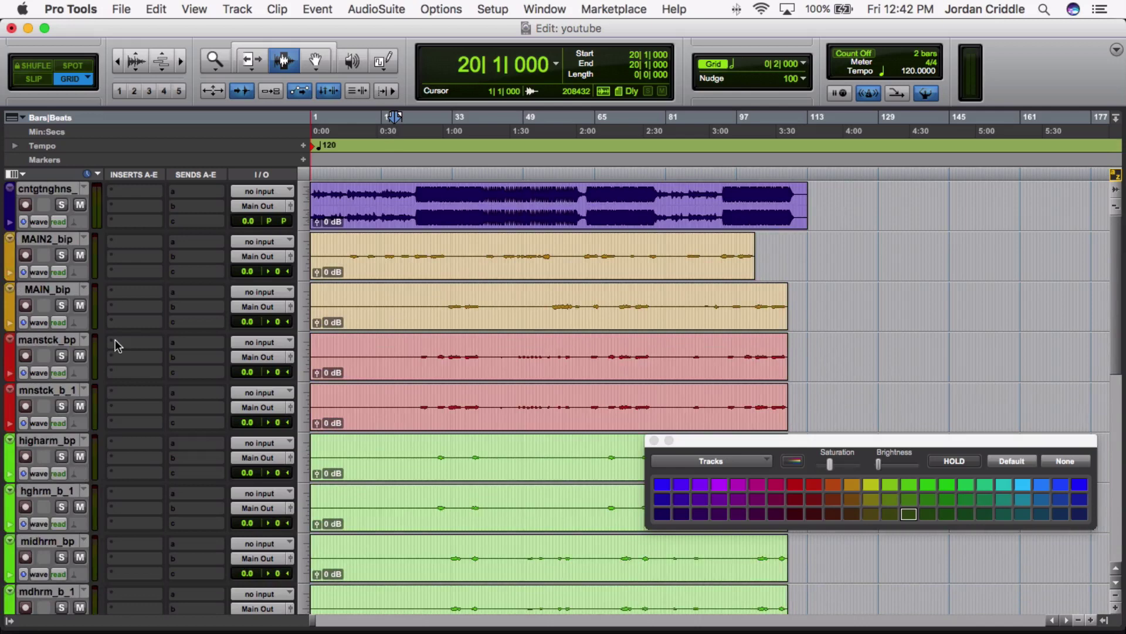
{"action": "left_click", "coordinate": [61, 305]}
{"action": "scroll", "coordinate": [117, 381], "scroll_direction": "down", "scroll_amount": 3}
{"action": "scroll", "coordinate": [114, 381], "scroll_direction": "up", "scroll_amount": 3}
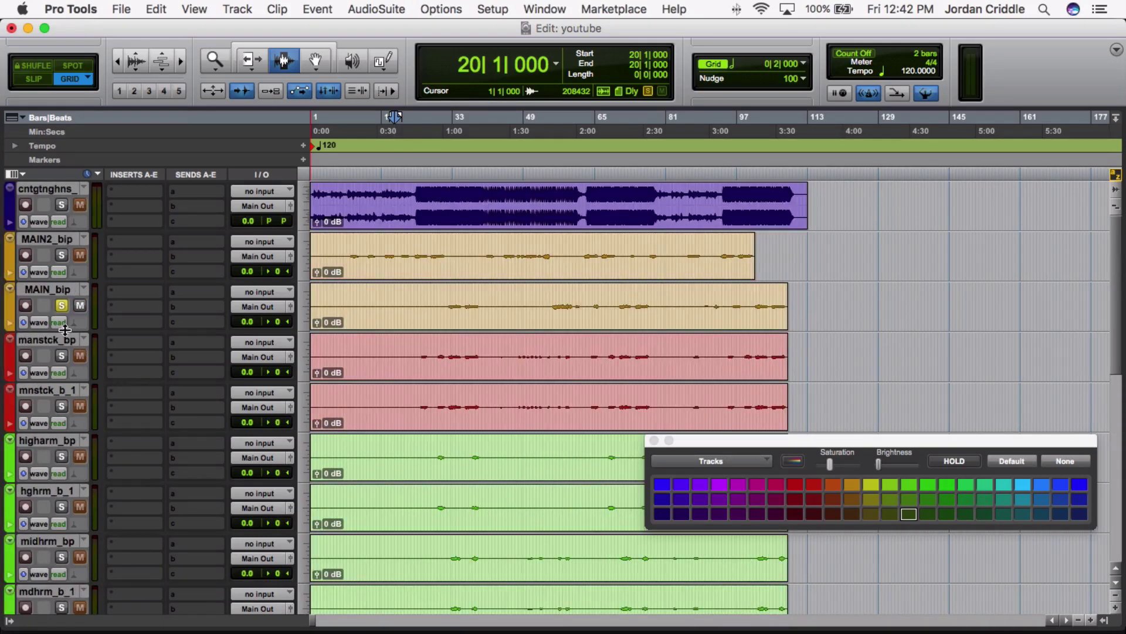
{"action": "left_click", "coordinate": [61, 305]}
Route the outputs of the MUSIC and VOX aux tracks together to the SUBMIX track.
{"action": "scroll", "coordinate": [111, 391], "scroll_direction": "down", "scroll_amount": 10}
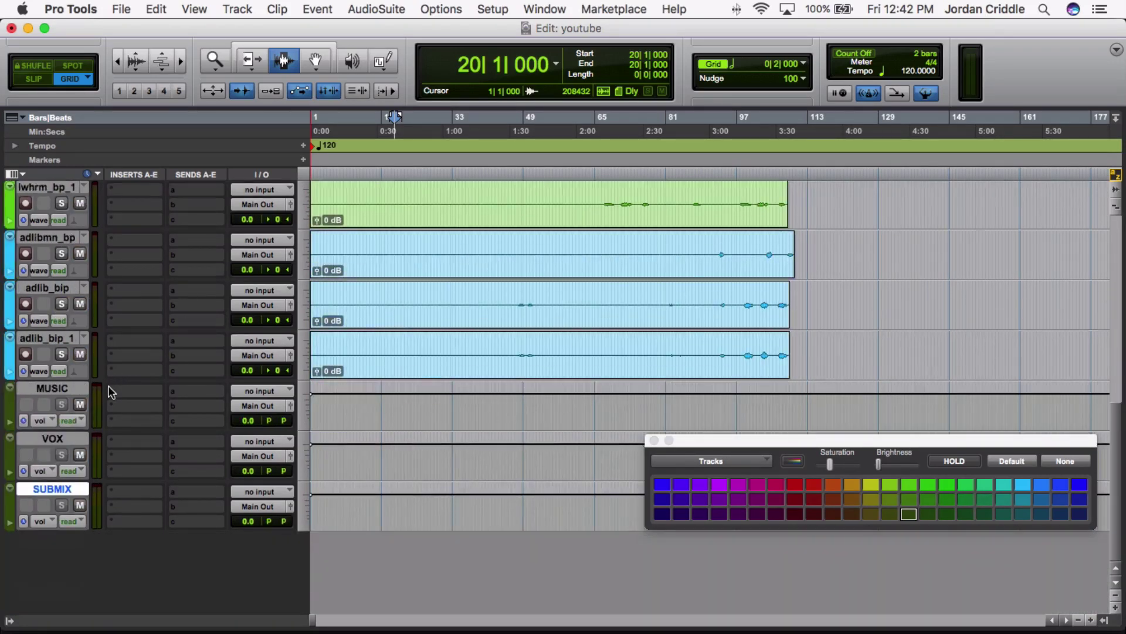
{"action": "left_click", "coordinate": [52, 438]}
{"action": "left_click", "coordinate": [57, 390], "text": "shift"}
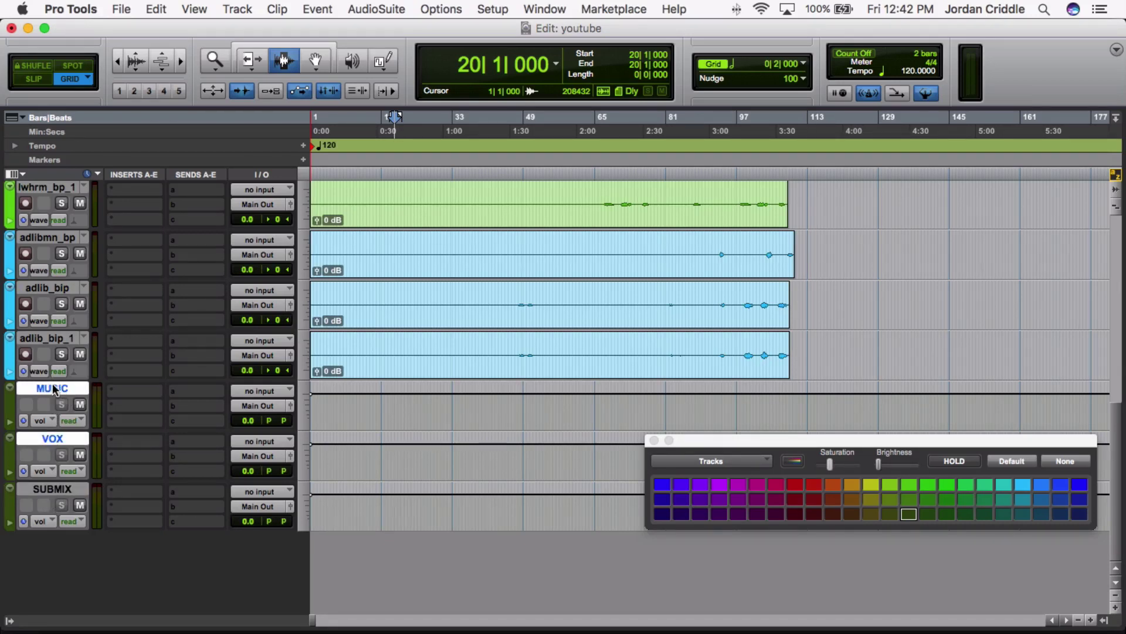
{"action": "left_click", "coordinate": [252, 456]}
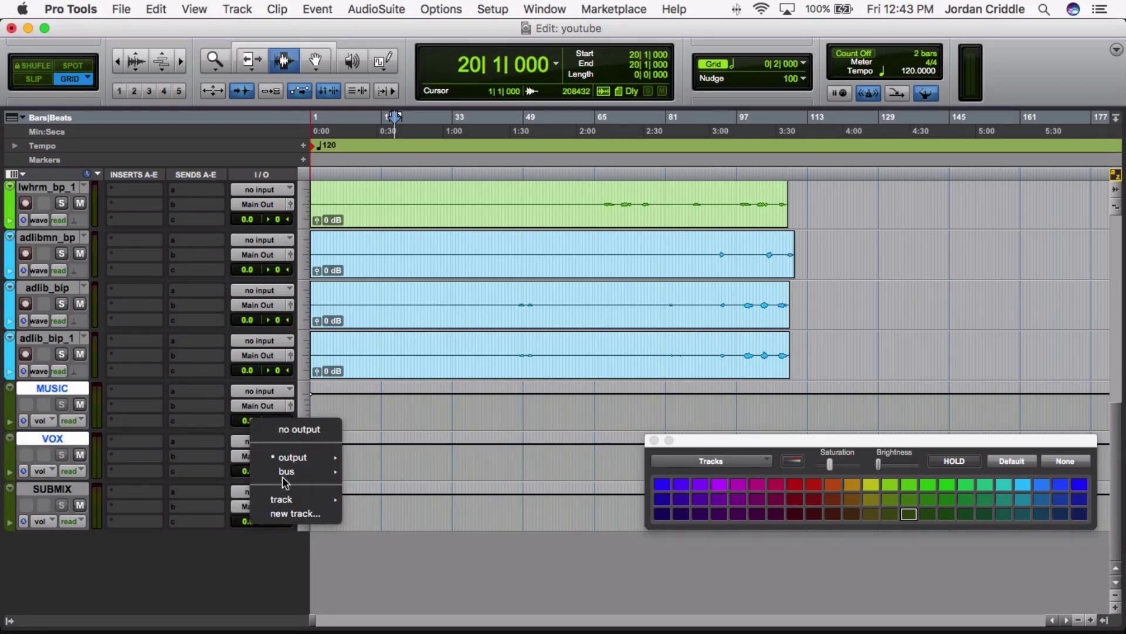
{"action": "mouse_move", "coordinate": [292, 499]}
{"action": "left_click", "coordinate": [399, 545]}
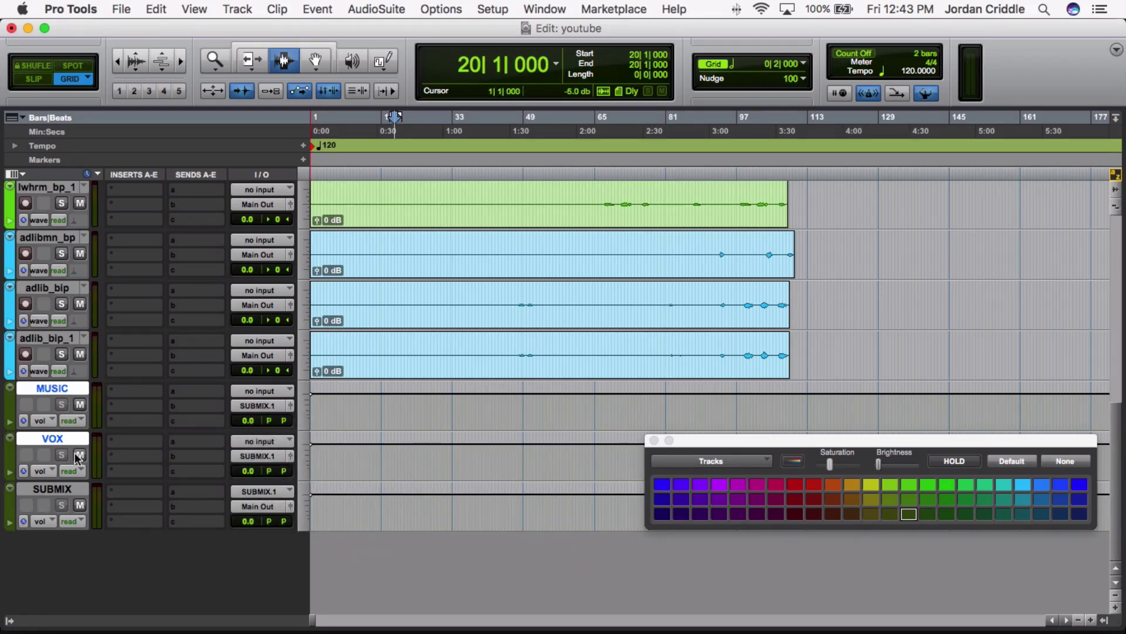
Route the output of the purple instrumental track to the MUSIC aux track.
{"action": "scroll", "coordinate": [54, 440], "scroll_direction": "up", "scroll_amount": 3}
{"action": "scroll", "coordinate": [58, 451], "scroll_direction": "up", "scroll_amount": 7}
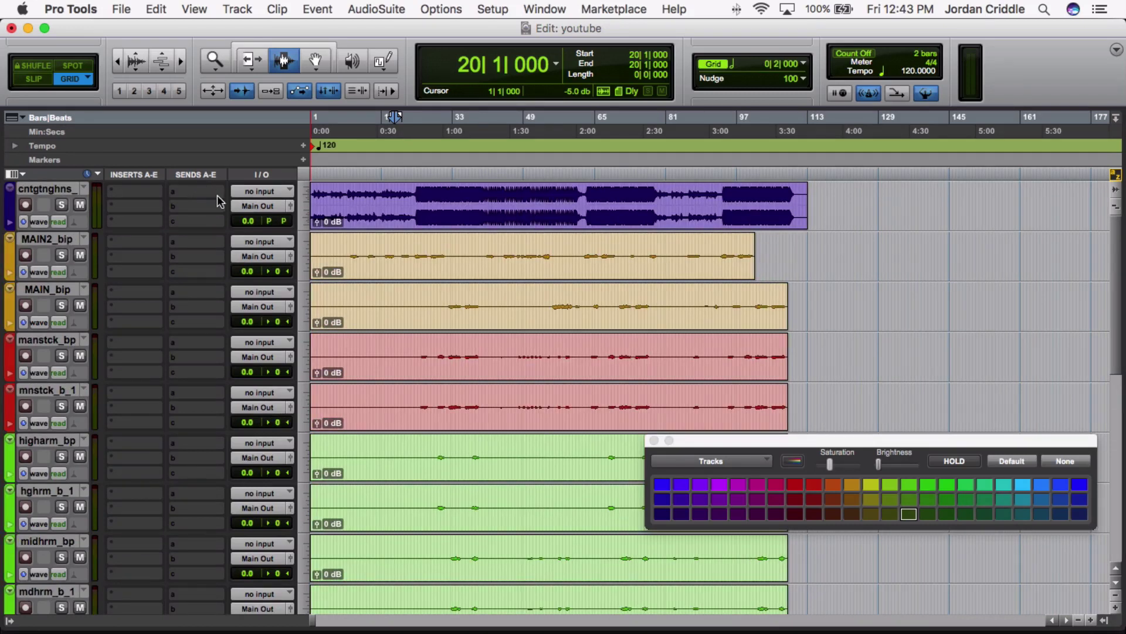
{"action": "left_click", "coordinate": [246, 206]}
{"action": "mouse_move", "coordinate": [288, 250]}
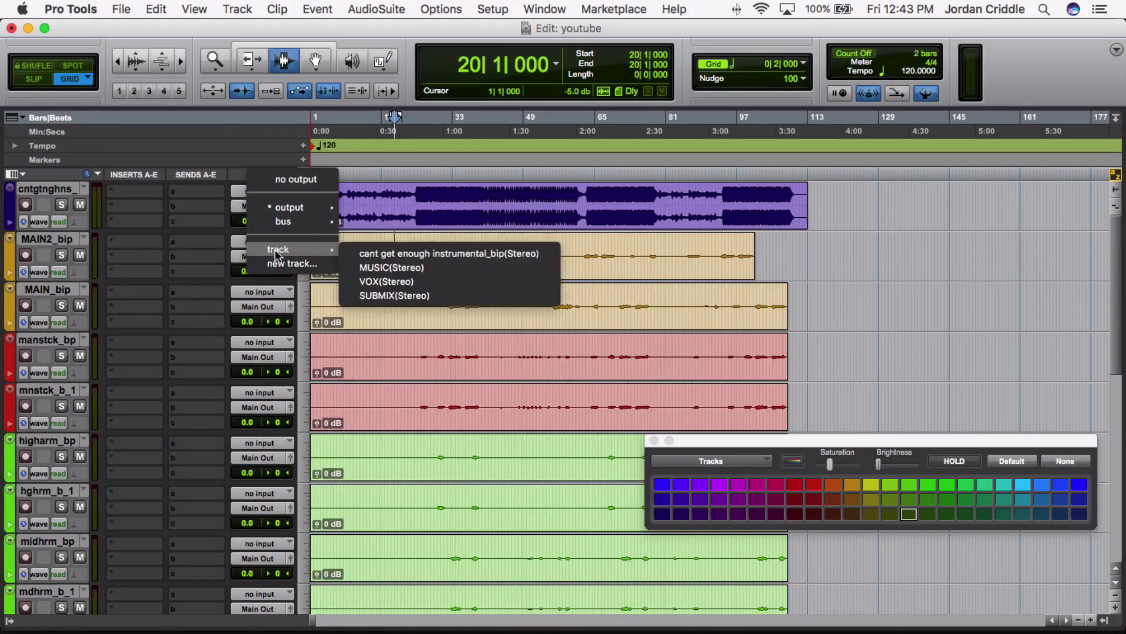
{"action": "left_click", "coordinate": [423, 272]}
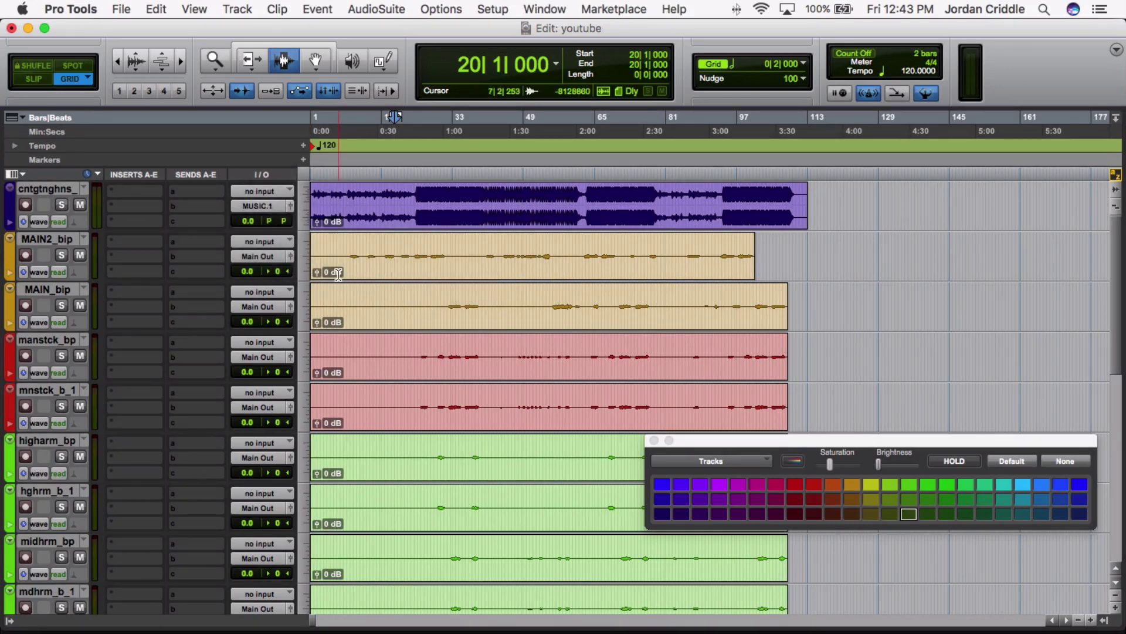
Route the outputs of MAIN2_bip and MAIN_bip together to a new stereo aux input track named LEAD.
{"action": "left_click", "coordinate": [47, 239]}
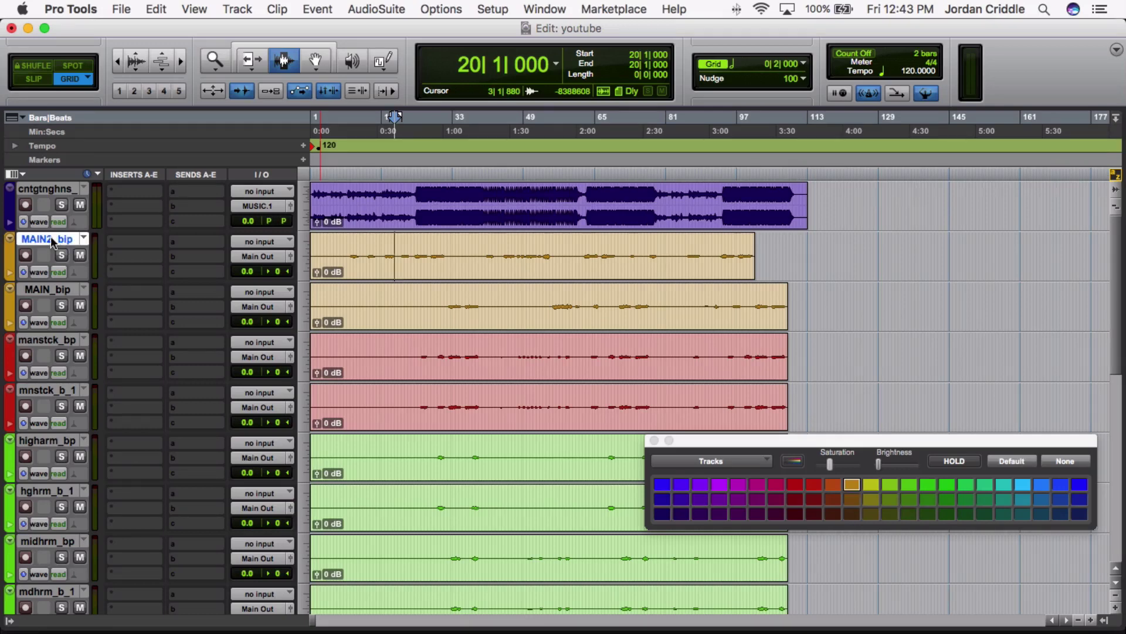
{"action": "scroll", "coordinate": [59, 257], "scroll_direction": "down", "scroll_amount": 2}
{"action": "scroll", "coordinate": [58, 257], "scroll_direction": "down", "scroll_amount": 6}
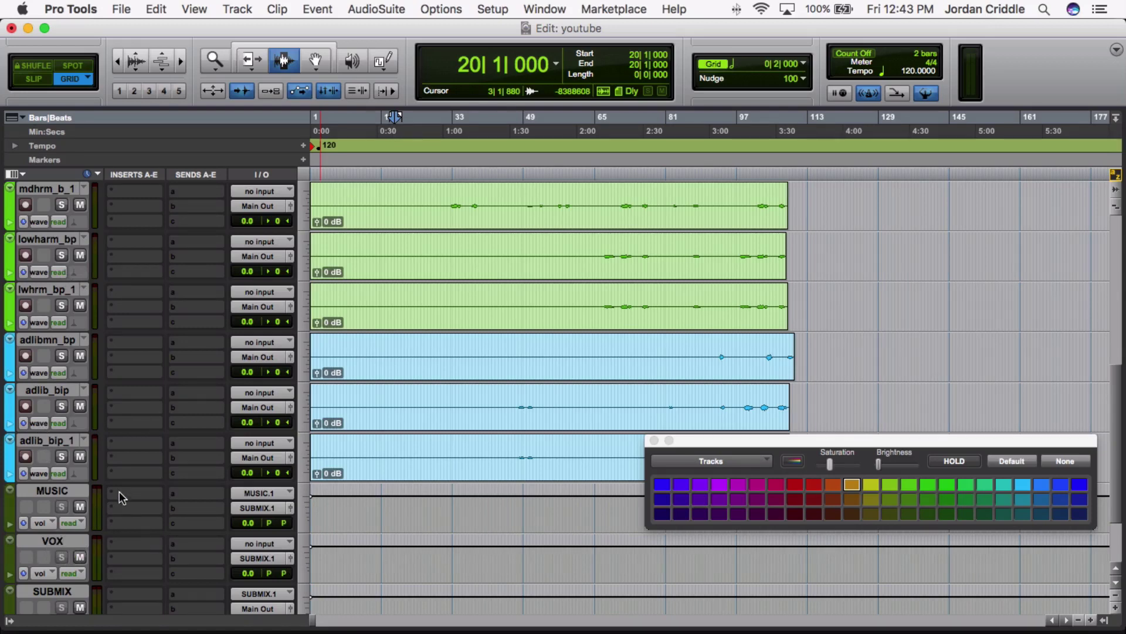
{"action": "scroll", "coordinate": [120, 496], "scroll_direction": "up", "scroll_amount": 8}
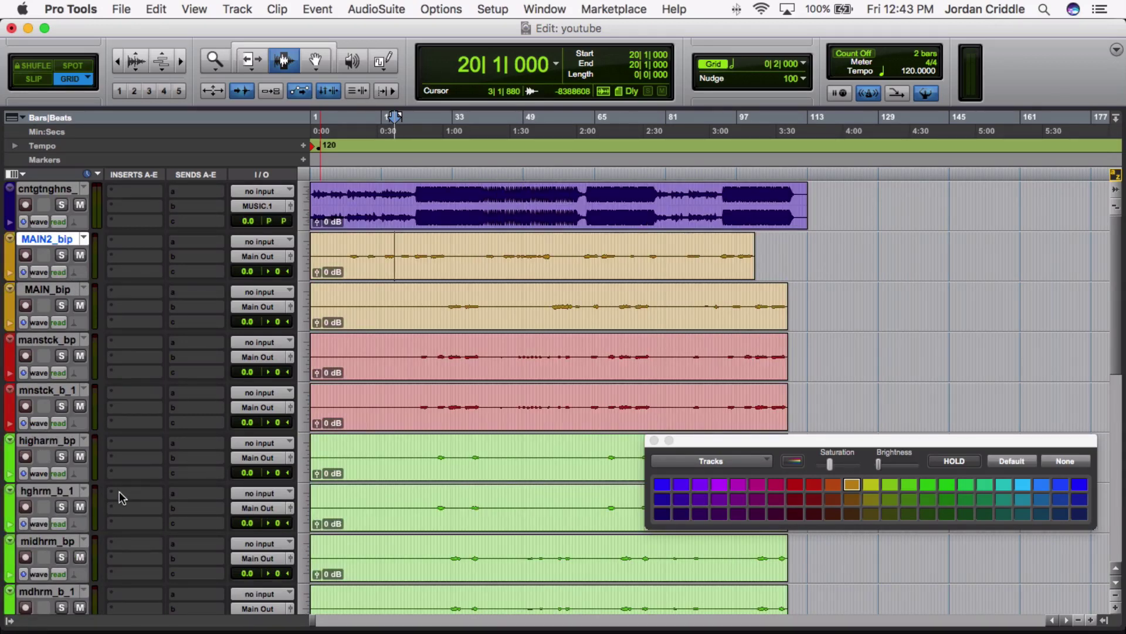
{"action": "left_click", "coordinate": [55, 290], "text": "shift"}
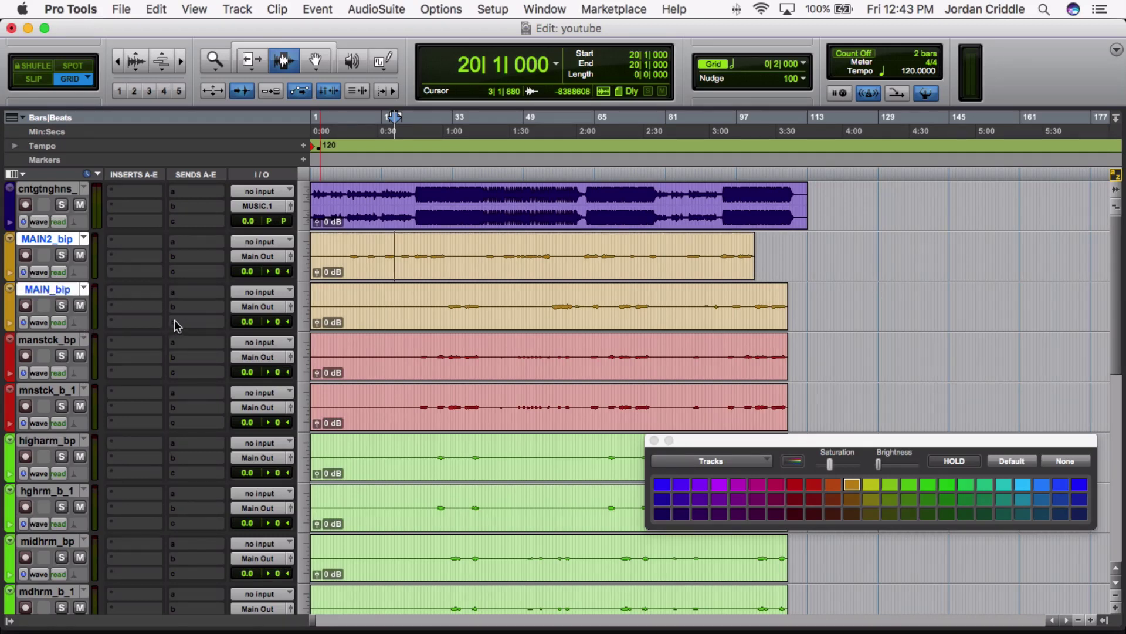
{"action": "left_click_drag", "start_coordinate": [344, 261], "coordinate": [458, 261]}
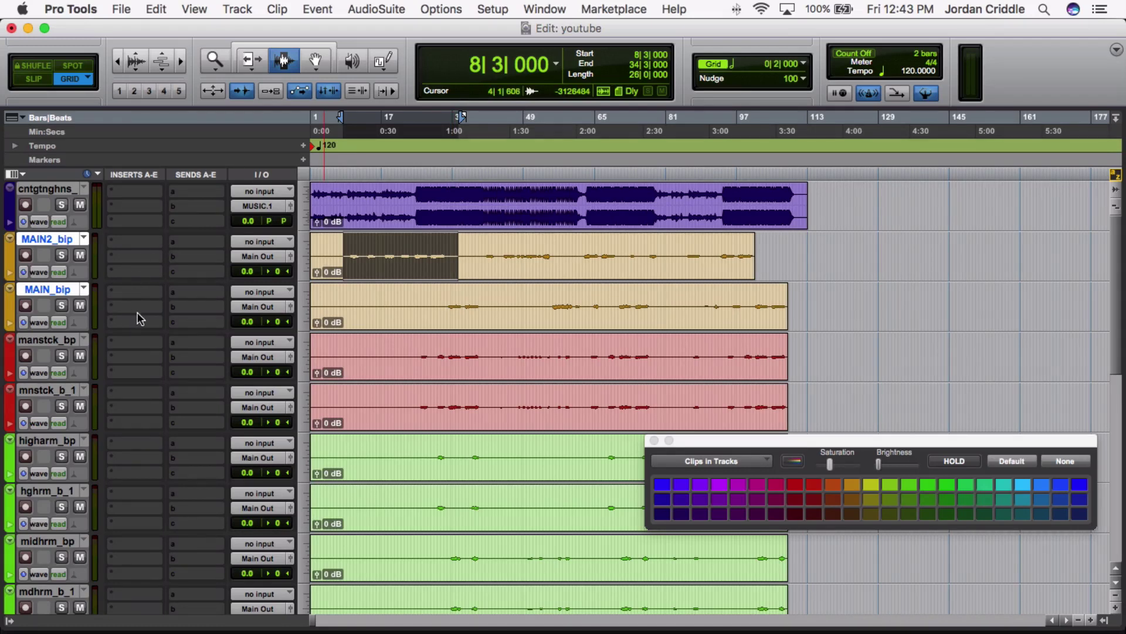
{"action": "left_click", "coordinate": [351, 275]}
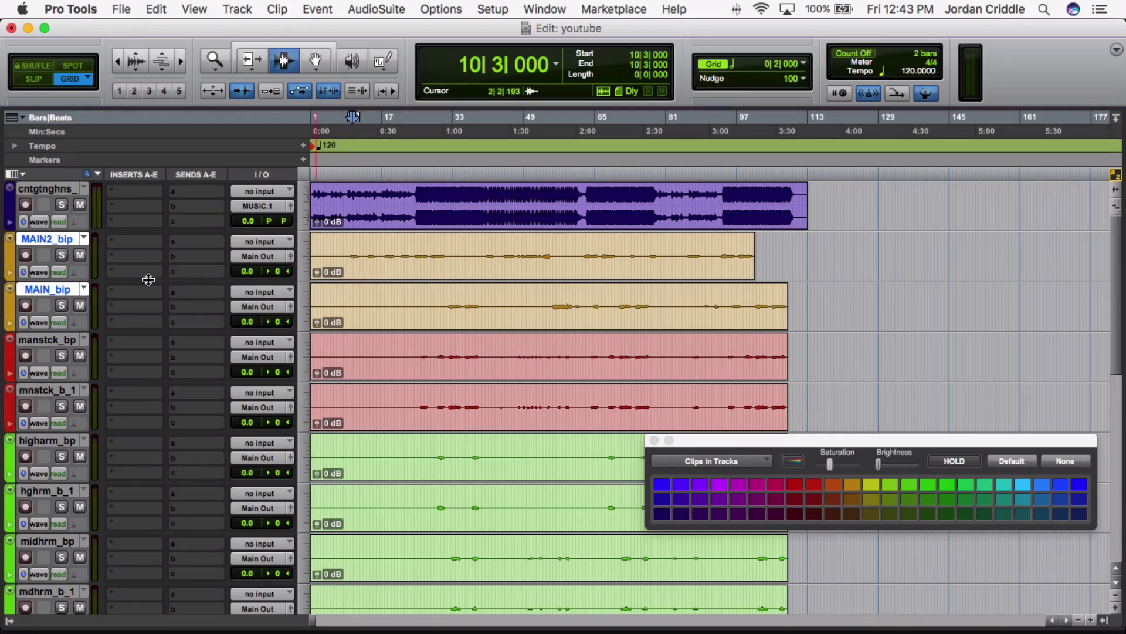
{"action": "left_click", "coordinate": [252, 306]}
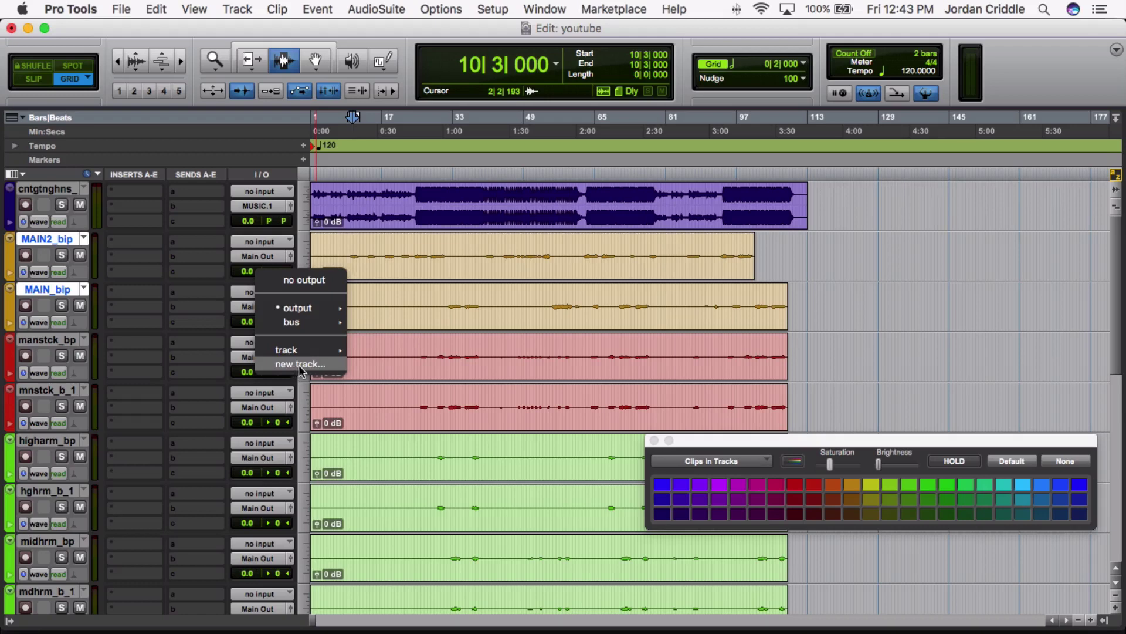
{"action": "left_click", "coordinate": [299, 365]}
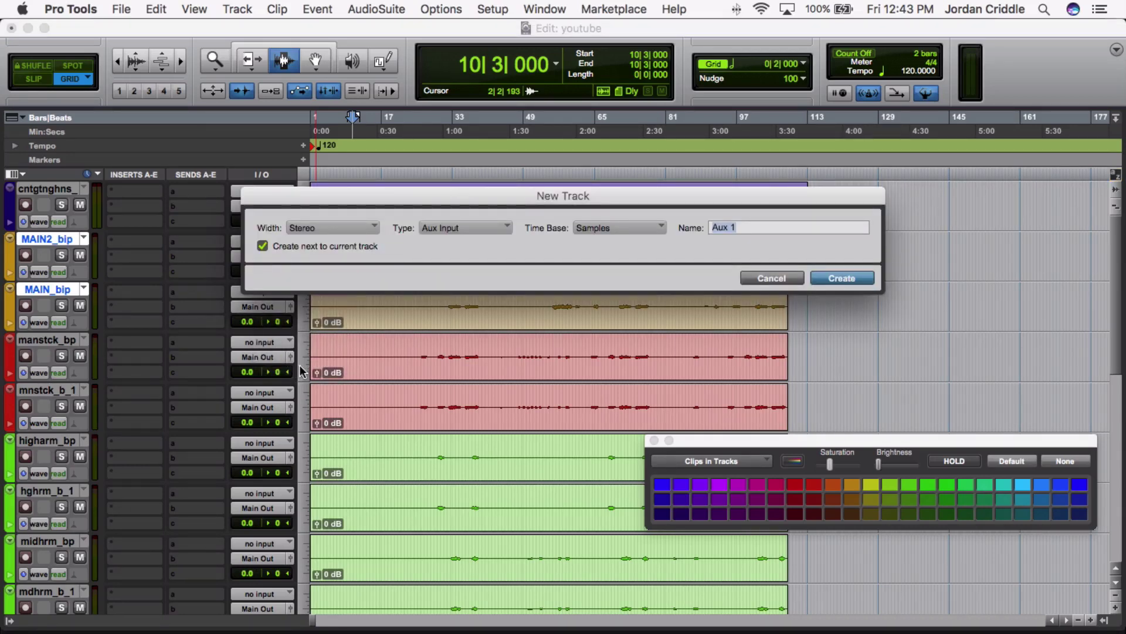
{"action": "type", "text": "LEAD"}
{"action": "key", "text": "Return"}
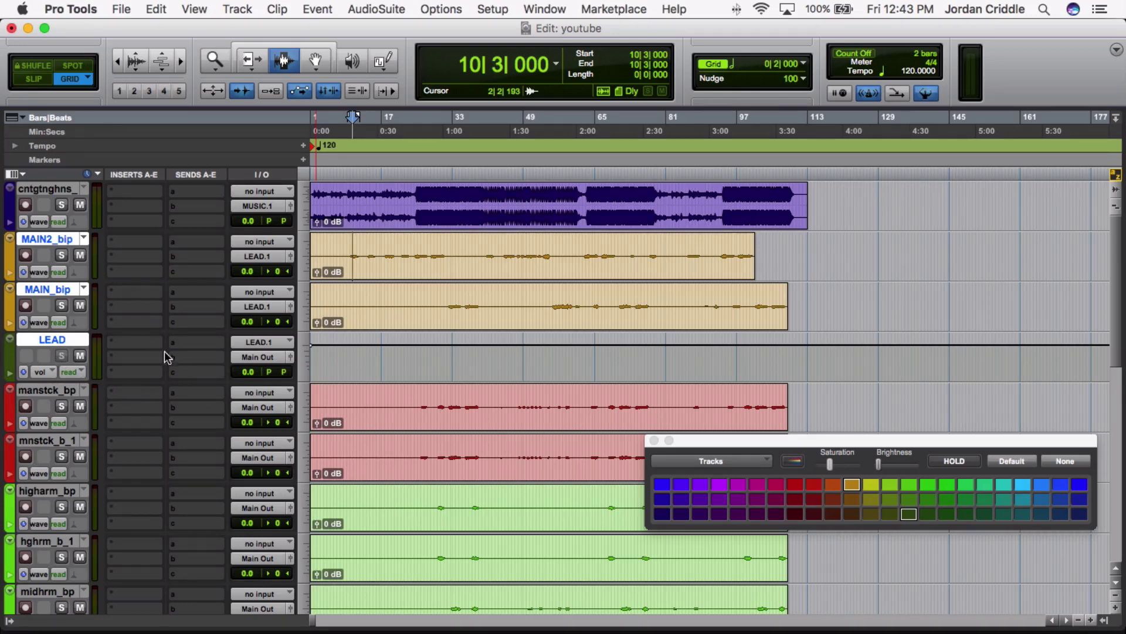
Route the output of the LEAD aux track to the VOX track.
{"action": "left_click", "coordinate": [256, 357]}
{"action": "mouse_move", "coordinate": [286, 400]}
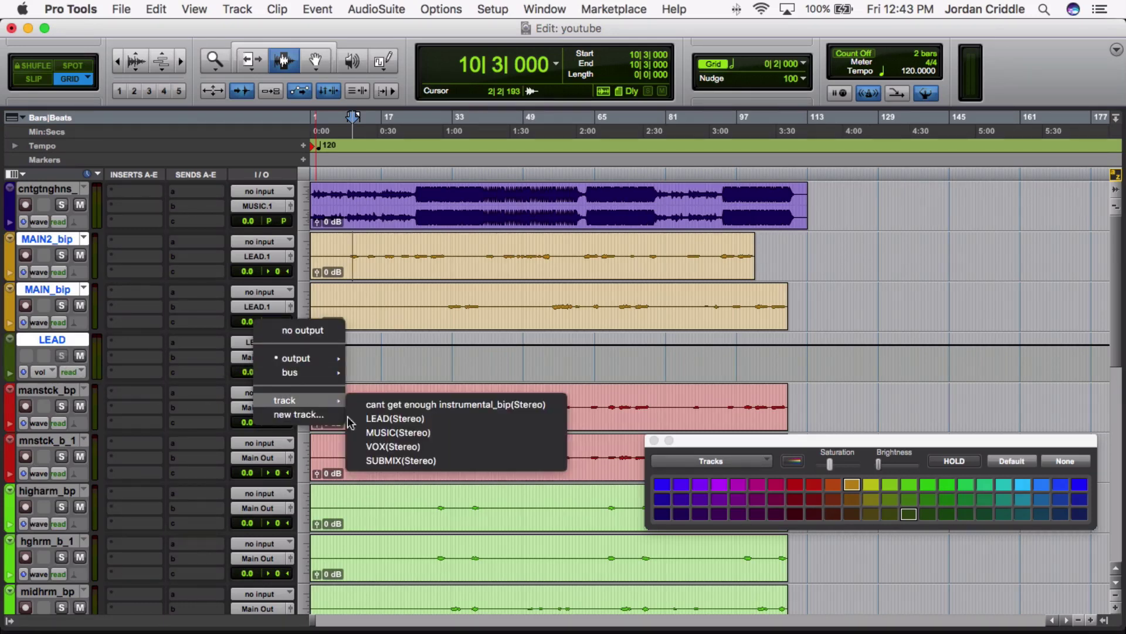
{"action": "left_click", "coordinate": [407, 452]}
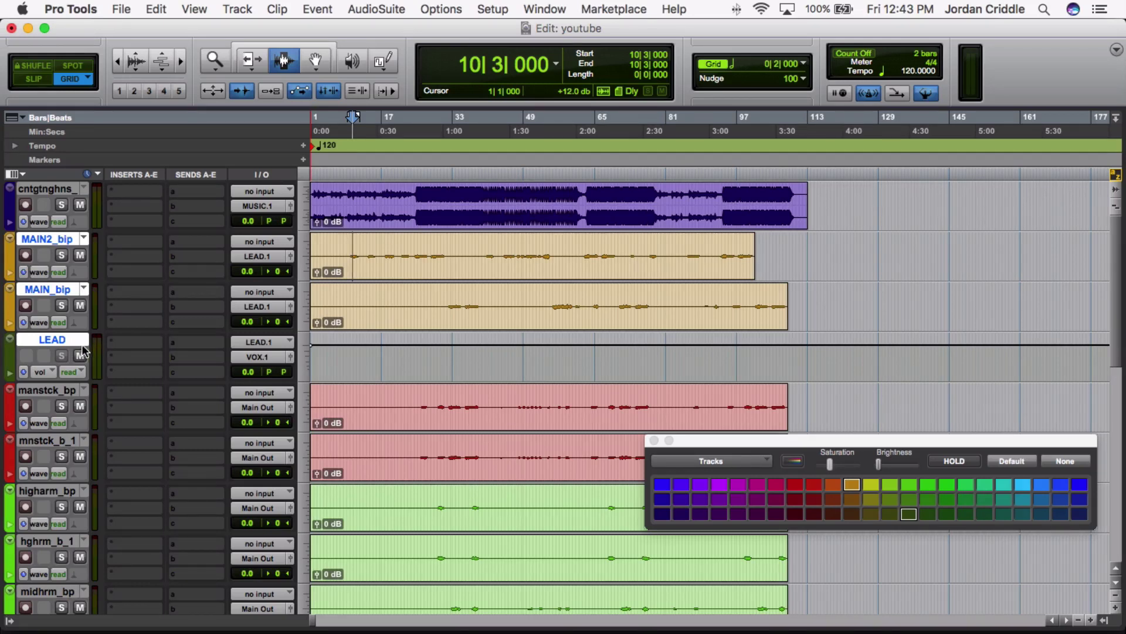
{"action": "left_click", "coordinate": [391, 259]}
{"action": "double_click", "coordinate": [392, 264]}
{"action": "left_click", "coordinate": [391, 270]}
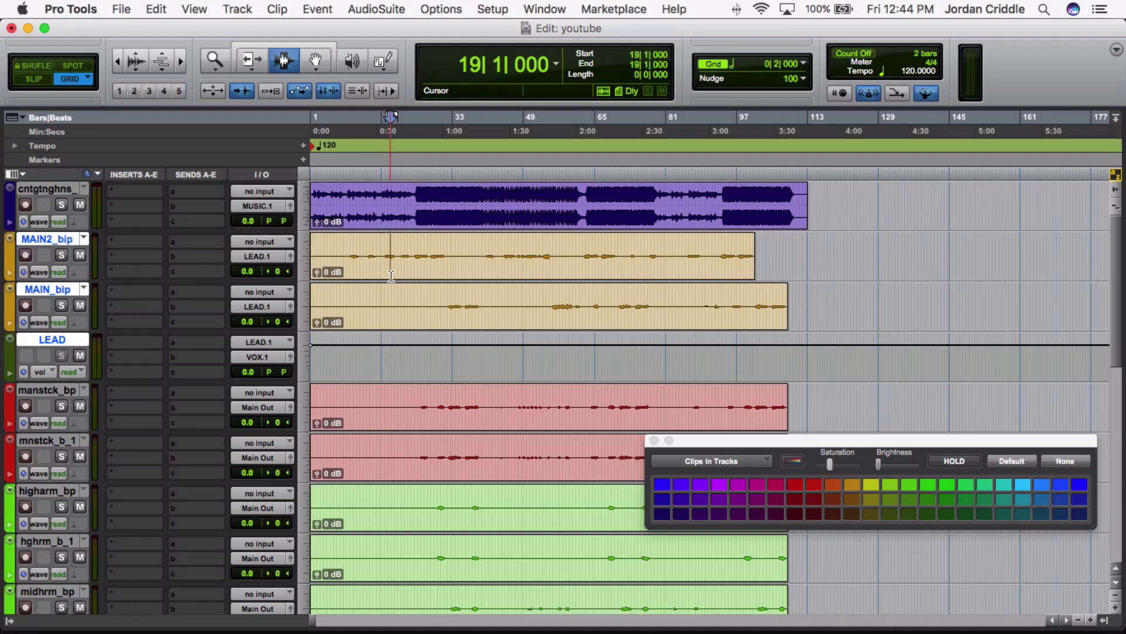
{"action": "double_click", "coordinate": [391, 276]}
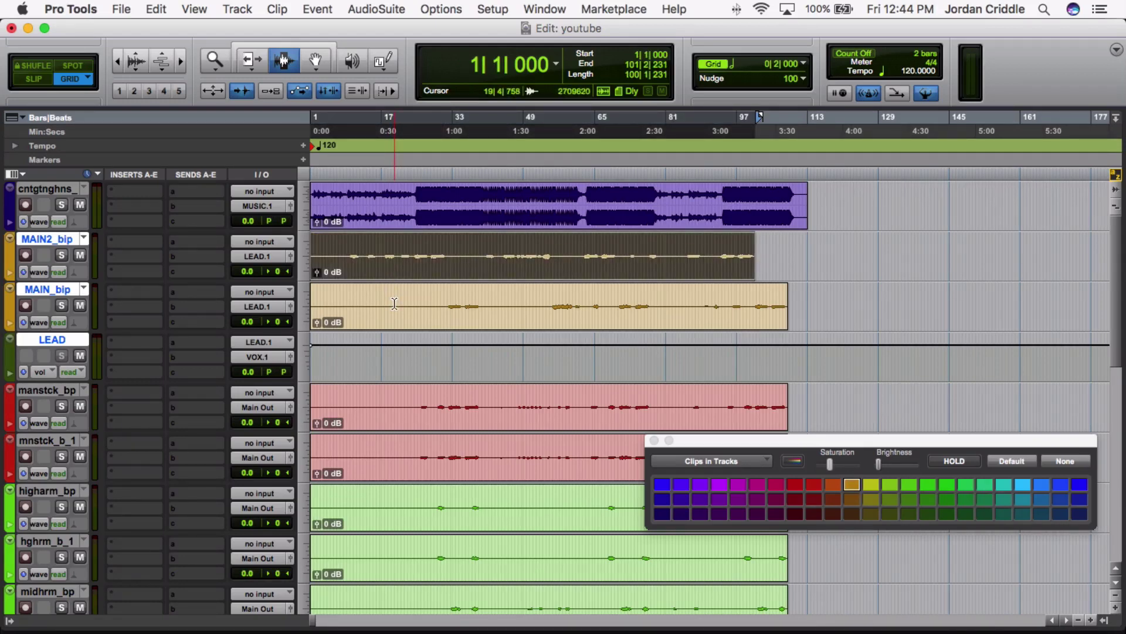
Route manstck_bp and mnstck_b_1 to a new stereo aux input track named DUBS, and send the output of DUBS to VOX.
{"action": "scroll", "coordinate": [394, 303], "scroll_direction": "down", "scroll_amount": 1}
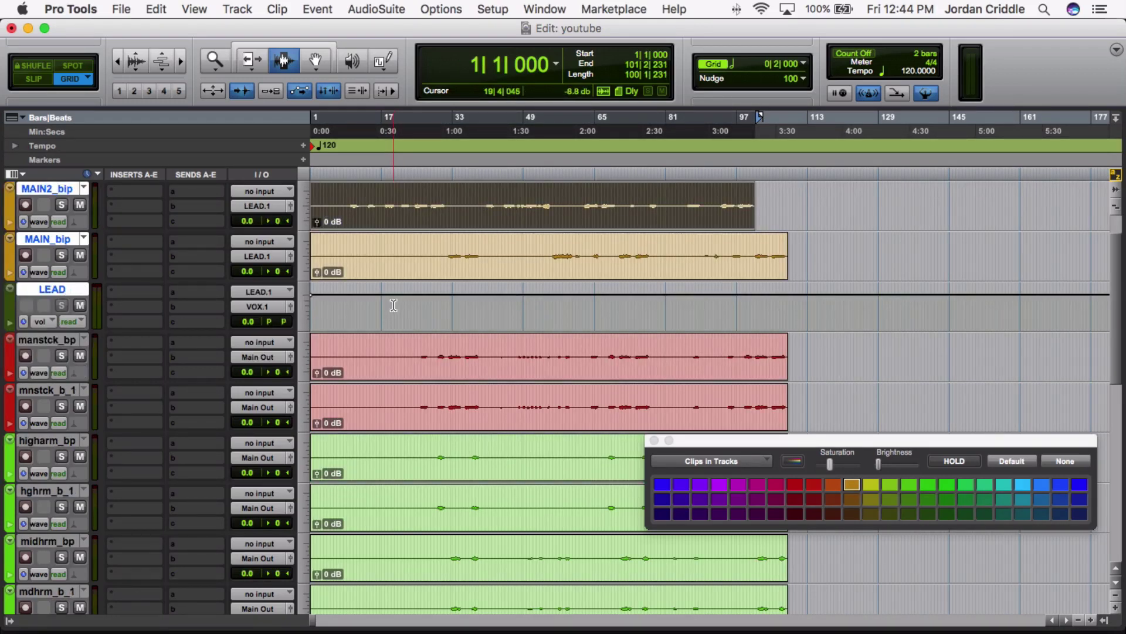
{"action": "scroll", "coordinate": [392, 302], "scroll_direction": "down", "scroll_amount": 1}
{"action": "left_click", "coordinate": [52, 291]}
{"action": "left_click", "coordinate": [47, 340], "text": "shift"}
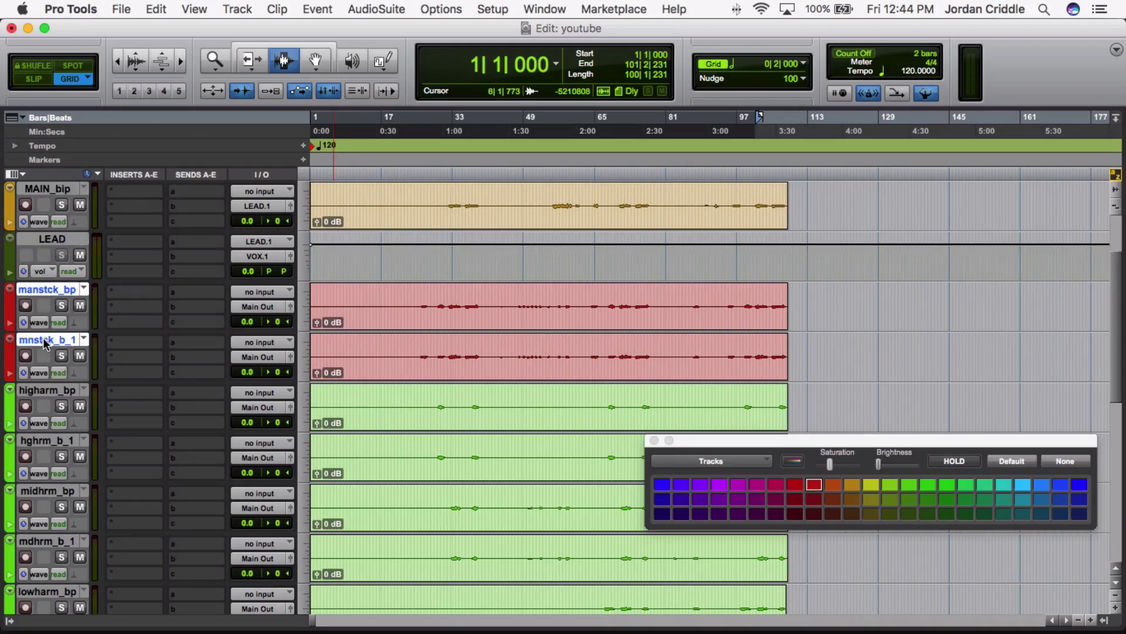
{"action": "left_click", "coordinate": [245, 358]}
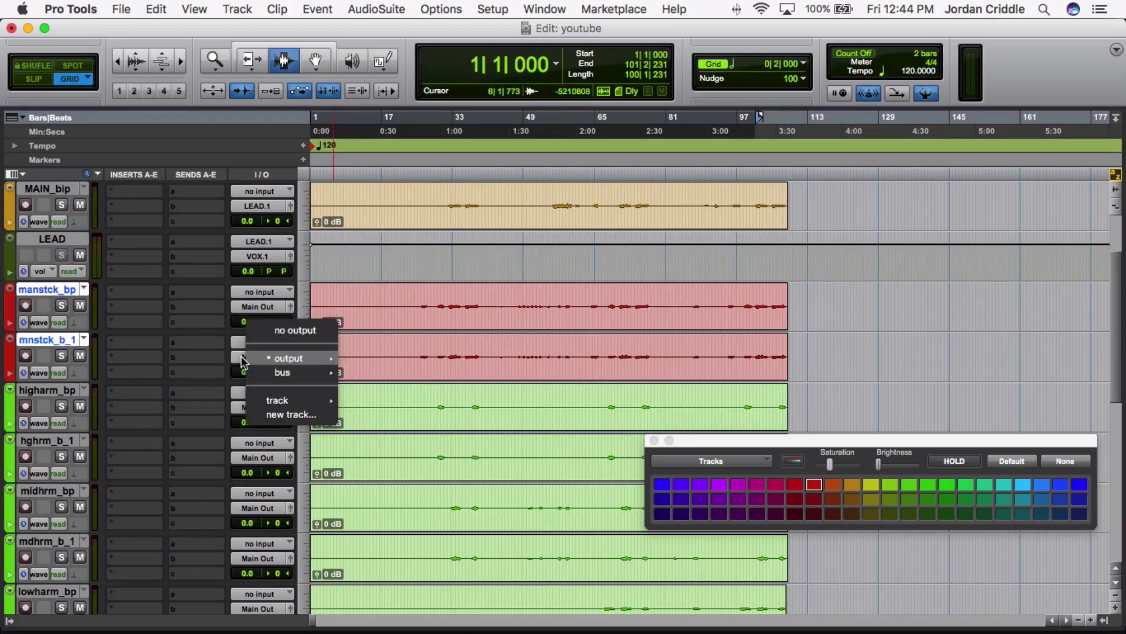
{"action": "left_click", "coordinate": [276, 414]}
{"action": "type", "text": "DUBS"}
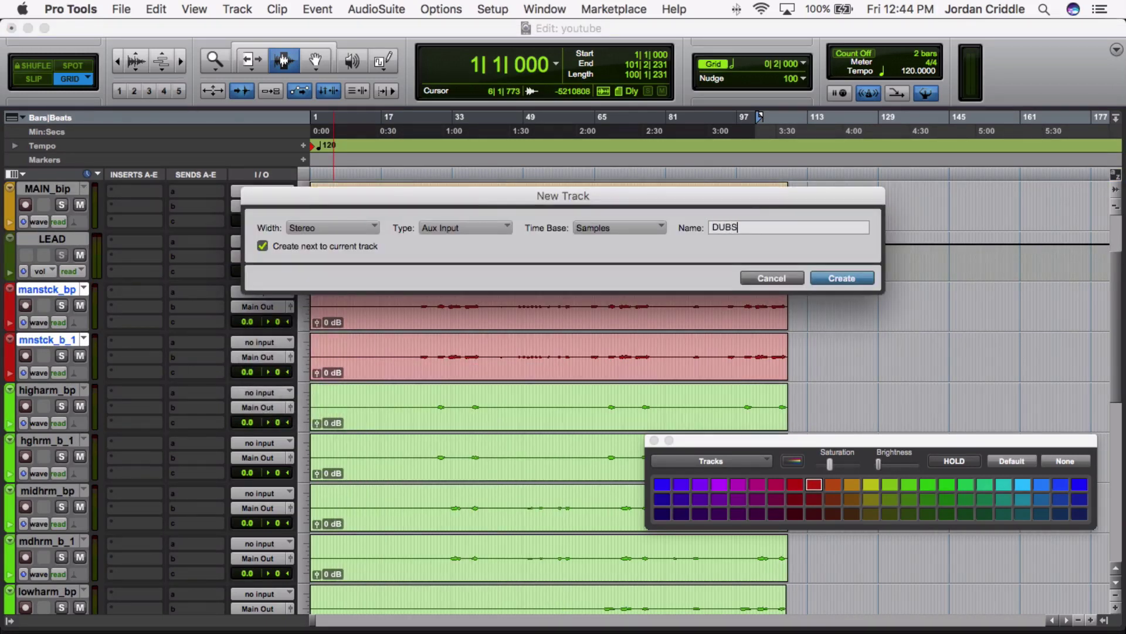
{"action": "key", "text": "Return"}
{"action": "left_click", "coordinate": [266, 411]}
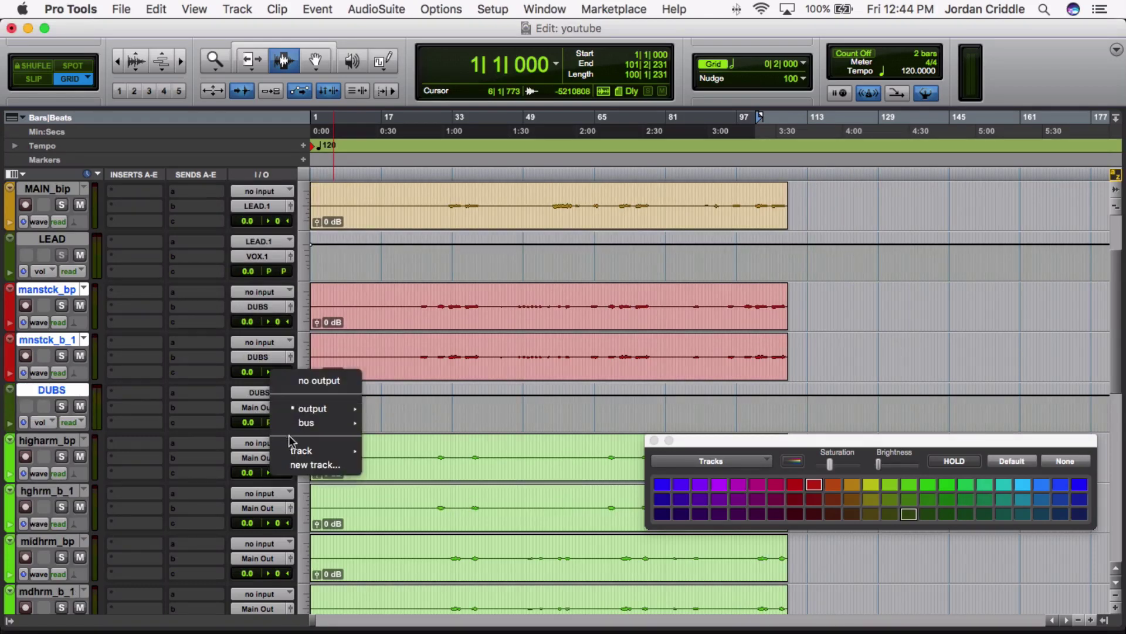
{"action": "key", "text": "Escape"}
Route the outputs of the six green harmony tracks, higharm_bp through lwhrm_bp_1, to a new stereo aux track named HARMONY.
{"action": "scroll", "coordinate": [395, 397], "scroll_direction": "down", "scroll_amount": 3}
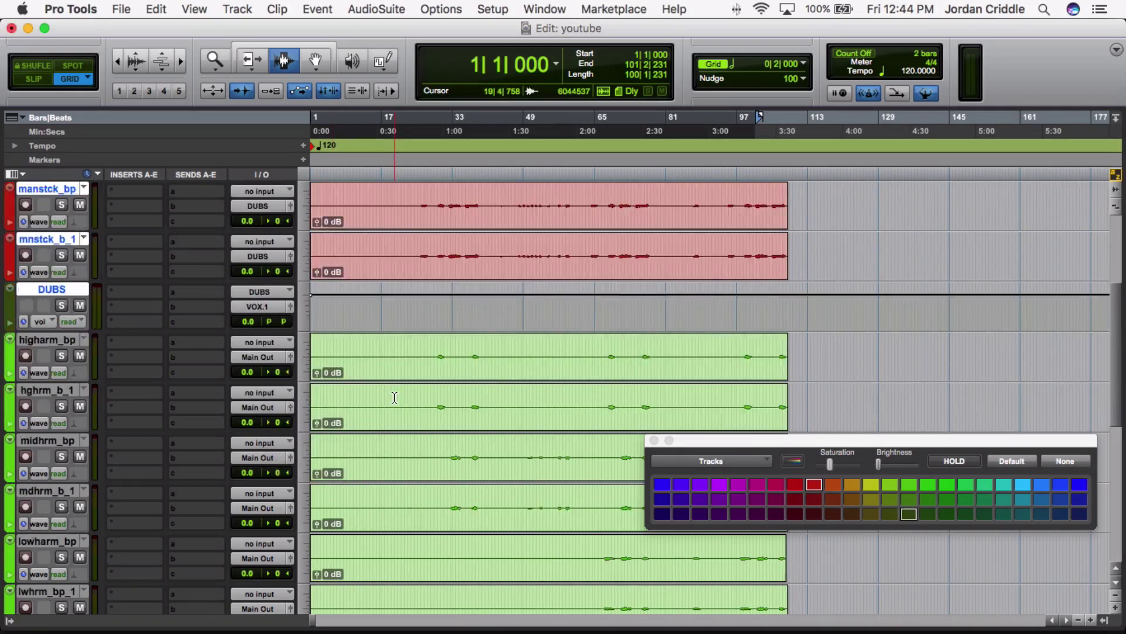
{"action": "left_click", "coordinate": [56, 293]}
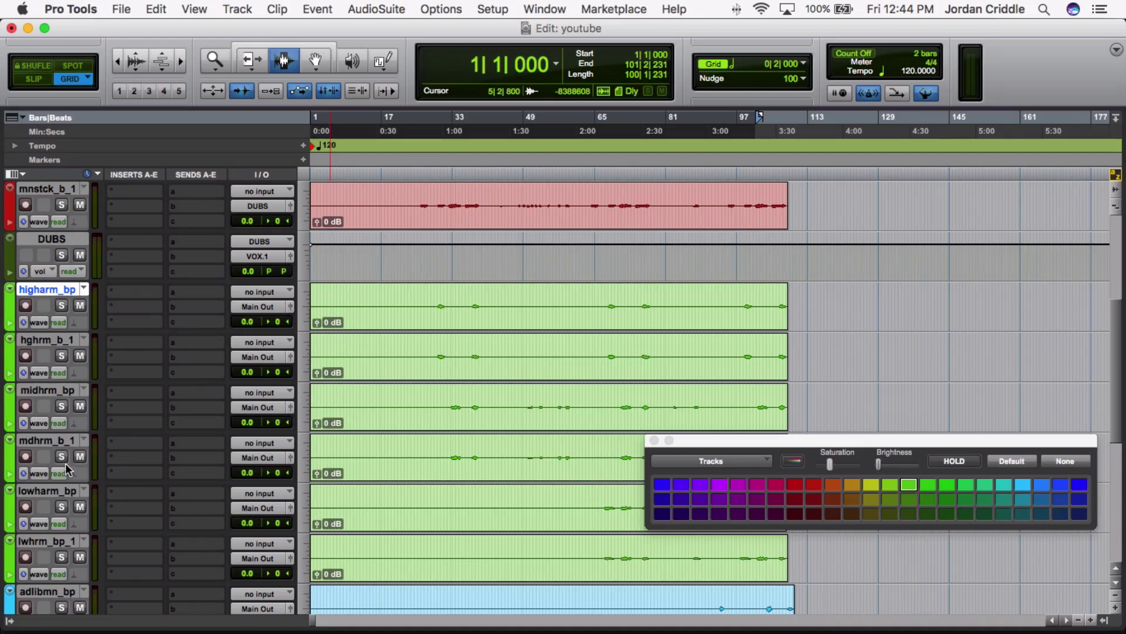
{"action": "left_click", "coordinate": [53, 542], "text": "shift"}
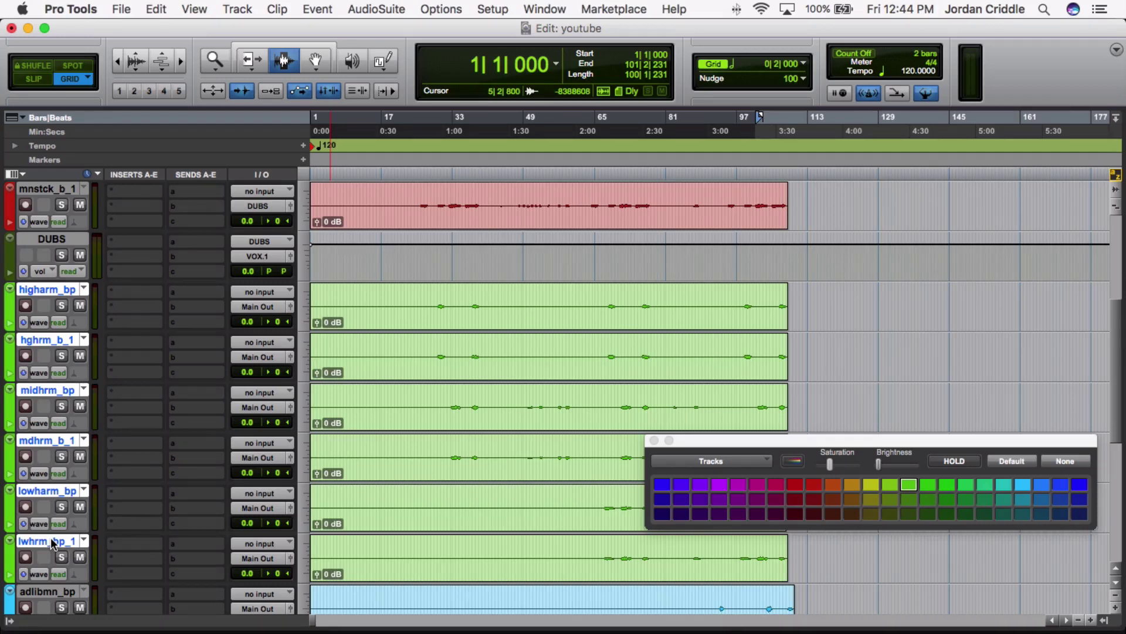
{"action": "left_click", "coordinate": [251, 559]}
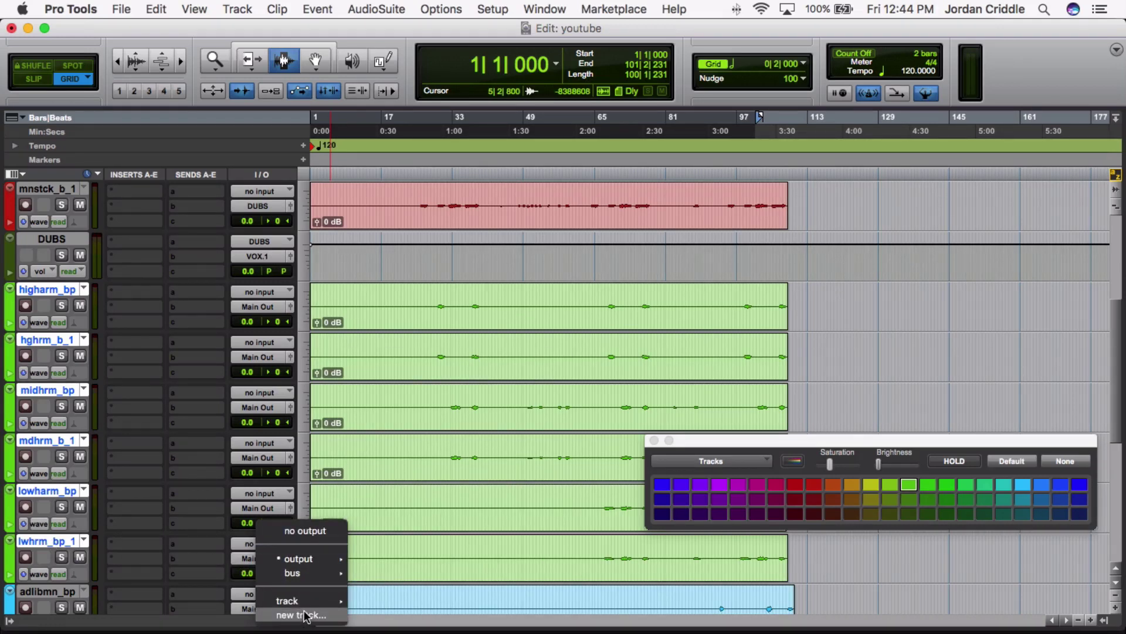
{"action": "left_click", "coordinate": [309, 616]}
{"action": "type", "text": "HARMONY"}
{"action": "key", "text": "Return"}
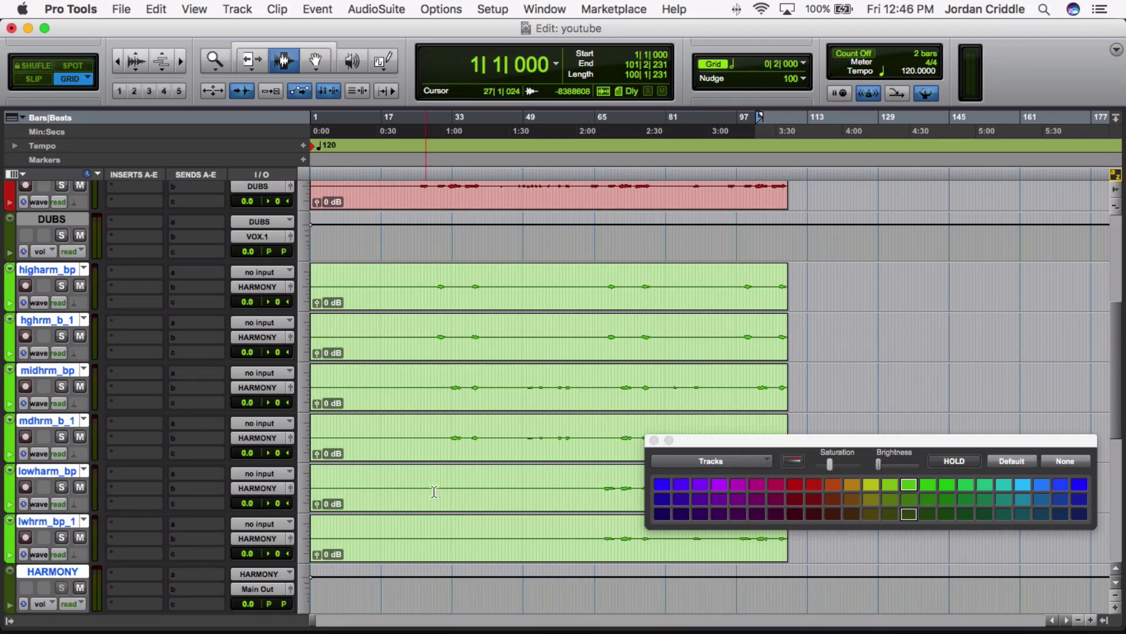
{"action": "left_click", "coordinate": [442, 437]}
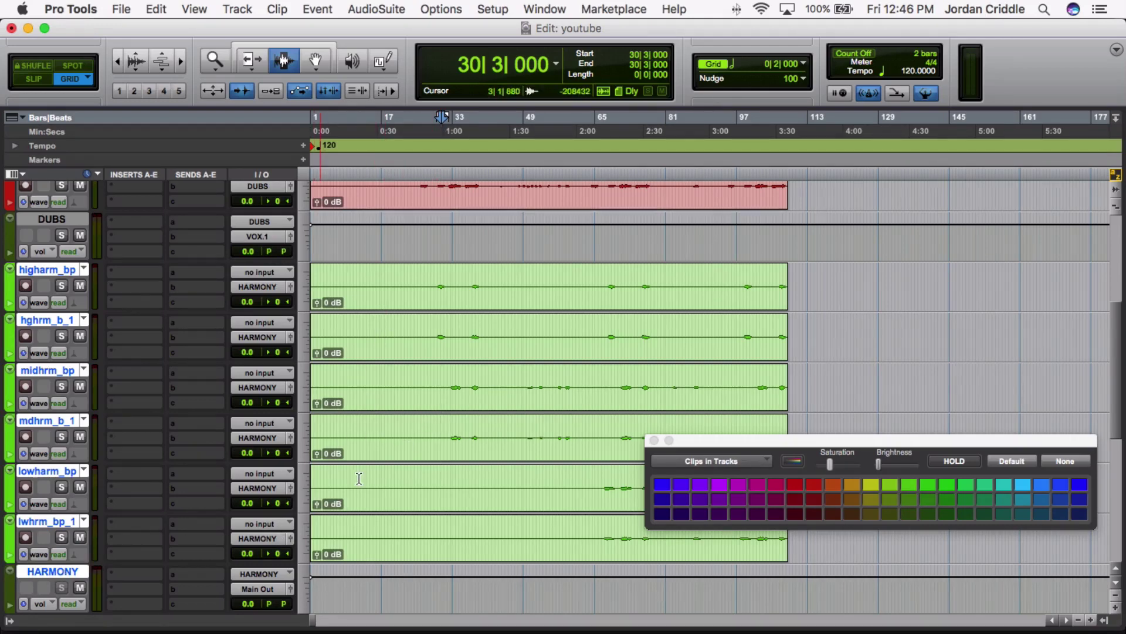
Route the outputs of adlibmn_bp, adlib_bip and adlib_bip_1 together to a new stereo aux input track named ADLIB.
{"action": "scroll", "coordinate": [359, 478], "scroll_direction": "down", "scroll_amount": 5}
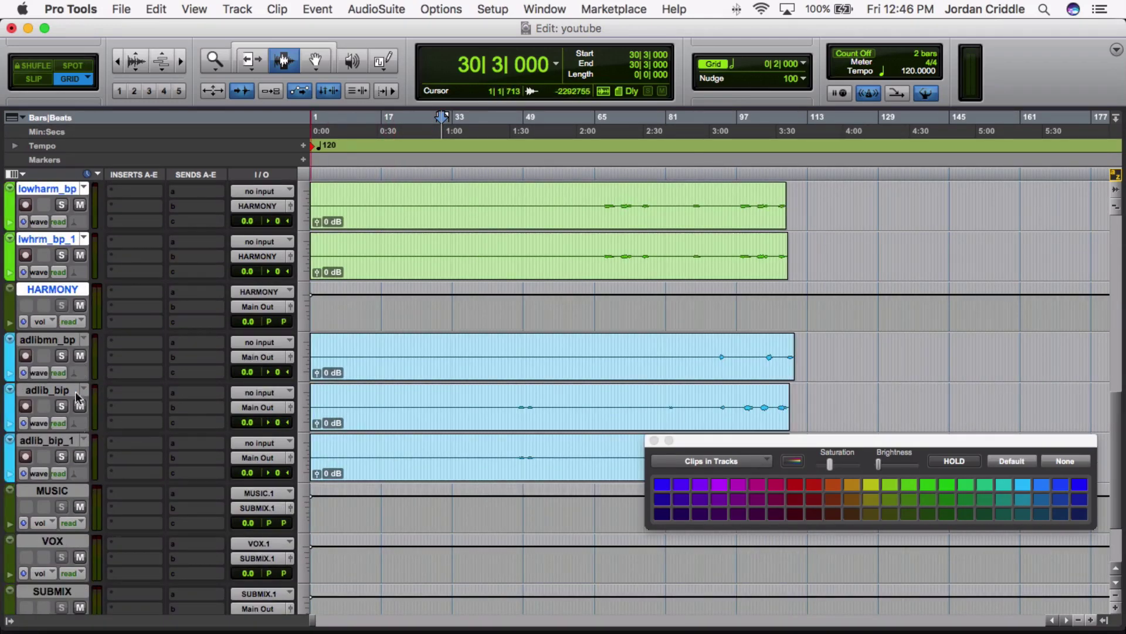
{"action": "left_click", "coordinate": [56, 343]}
{"action": "left_click", "coordinate": [57, 447], "text": "shift"}
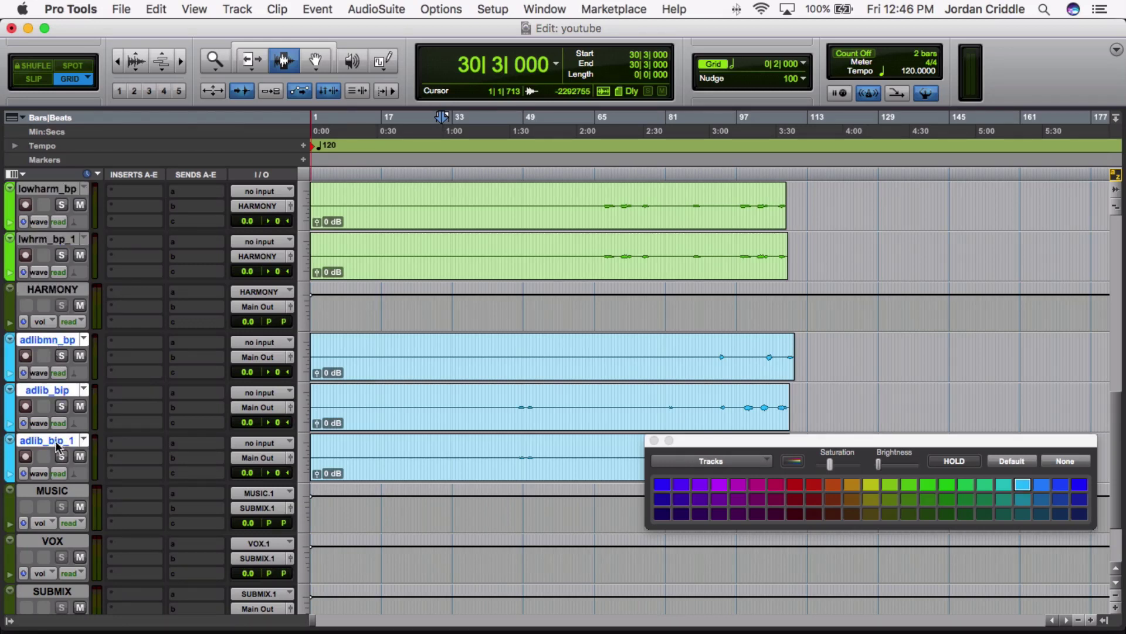
{"action": "left_click", "coordinate": [253, 457]}
{"action": "left_click", "coordinate": [302, 515]}
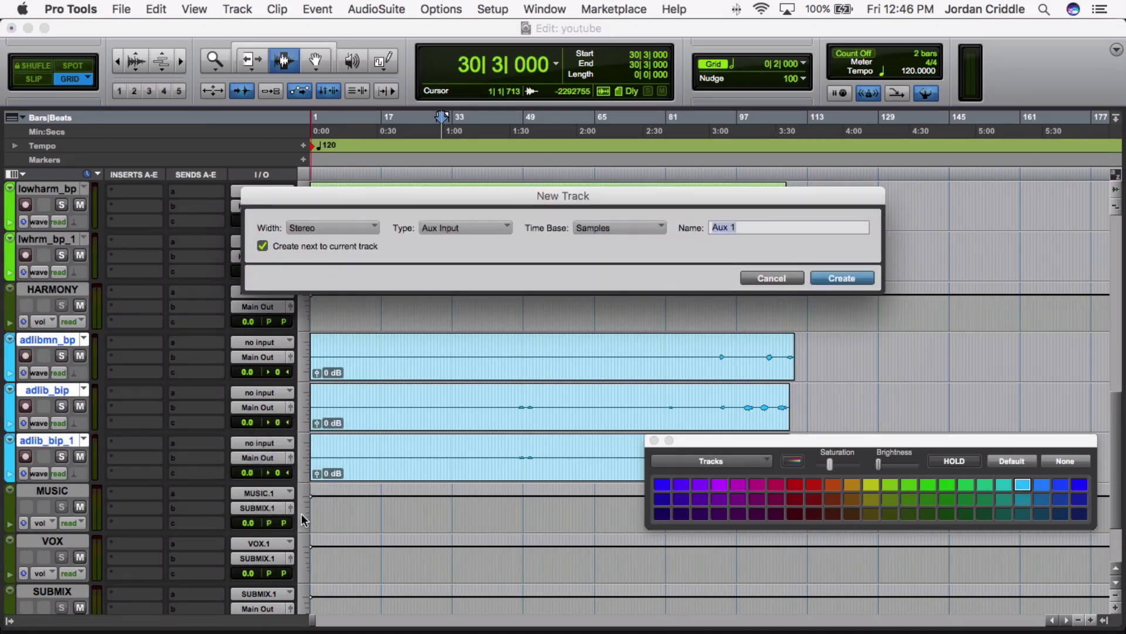
{"action": "type", "text": "ADLIB"}
{"action": "key", "text": "Return"}
Route the outputs of the ADLIB and HARMONY aux tracks to the VOX track.
{"action": "left_click", "coordinate": [252, 510]}
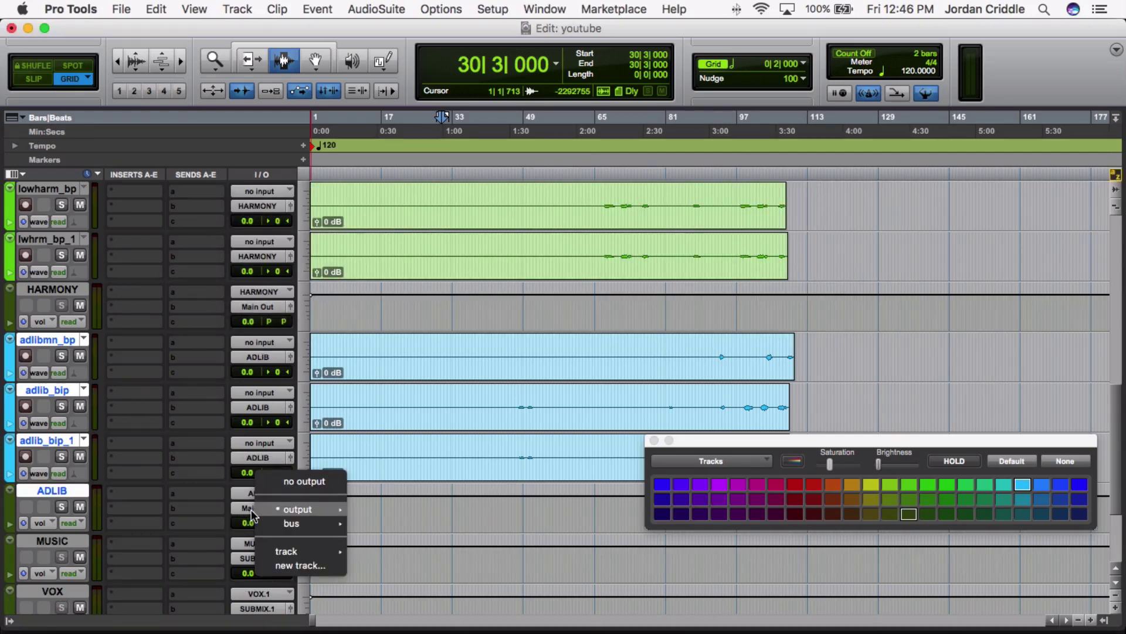
{"action": "mouse_move", "coordinate": [273, 551]}
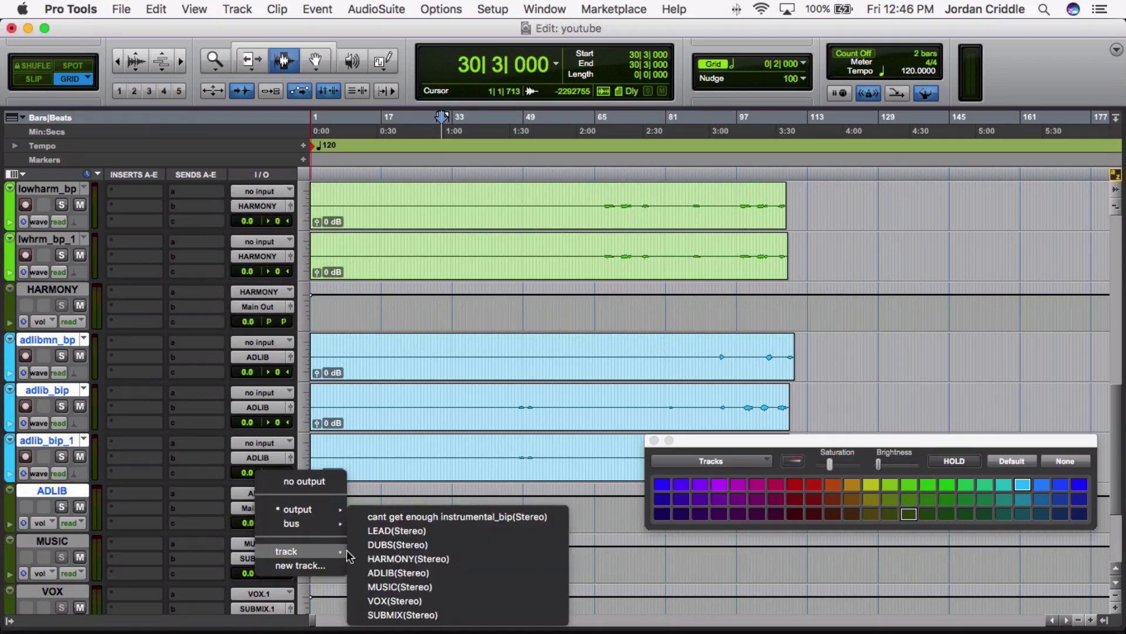
{"action": "left_click", "coordinate": [396, 601]}
{"action": "left_click", "coordinate": [262, 307]}
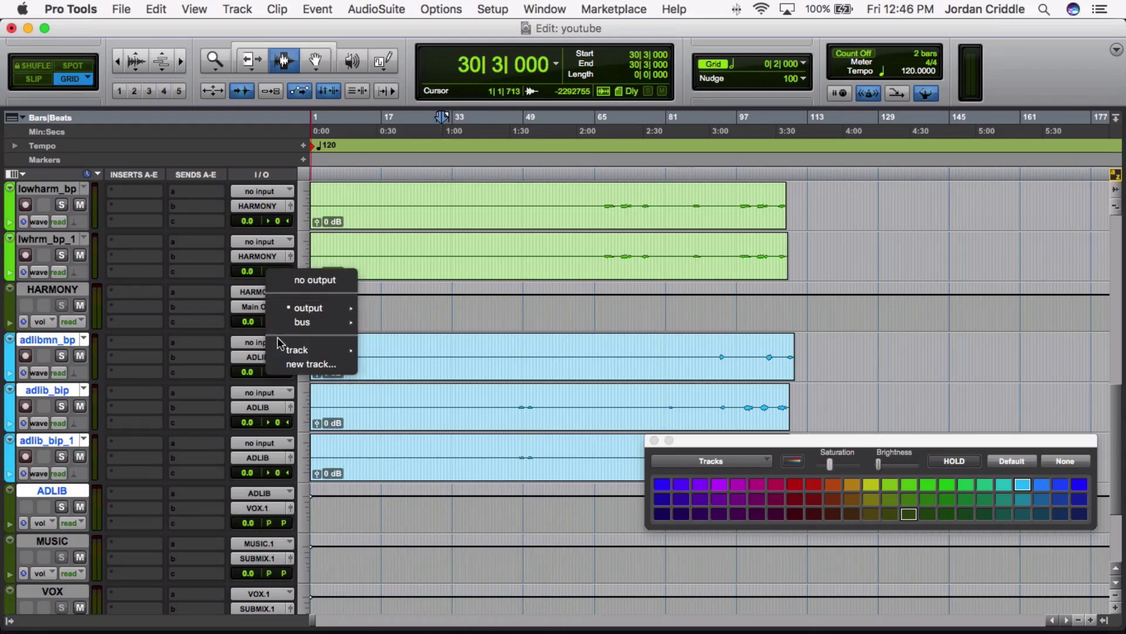
{"action": "mouse_move", "coordinate": [282, 350]}
{"action": "left_click", "coordinate": [404, 437]}
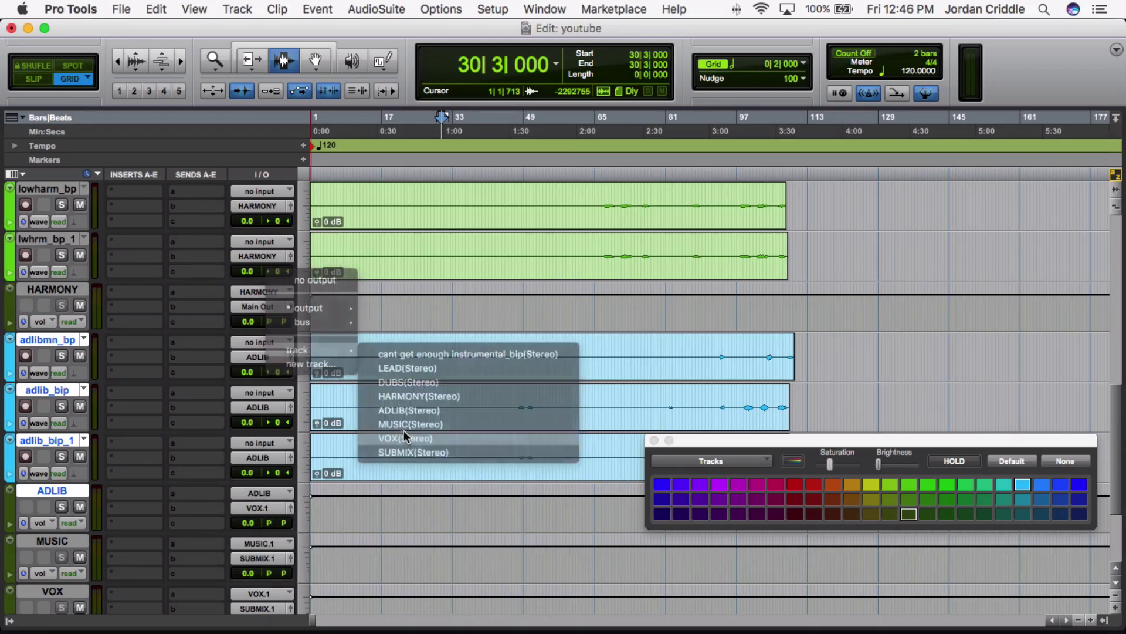
Review the input and output routing across all tracks in the session.
{"action": "scroll", "coordinate": [380, 407], "scroll_direction": "up", "scroll_amount": 10}
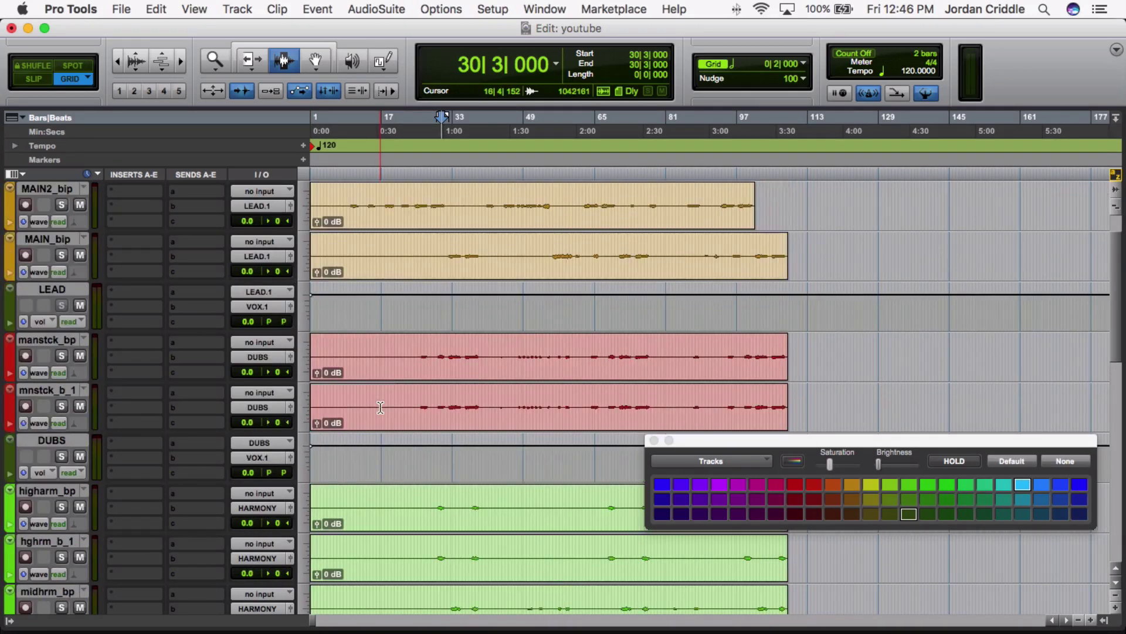
{"action": "scroll", "coordinate": [380, 407], "scroll_direction": "up", "scroll_amount": 1}
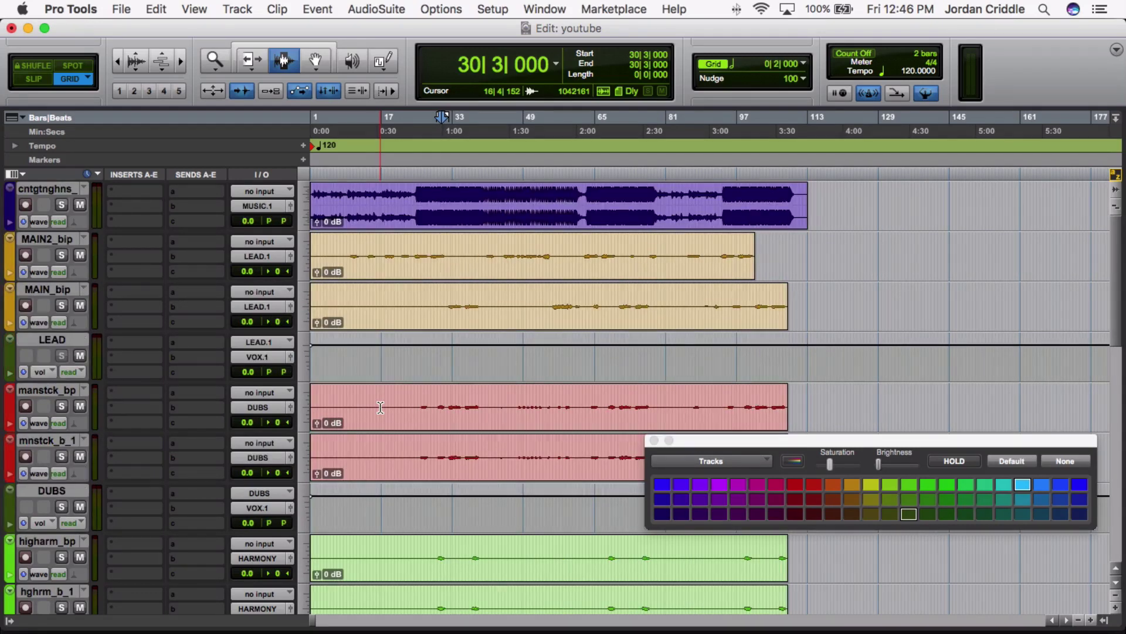
{"action": "scroll", "coordinate": [380, 407], "scroll_direction": "down", "scroll_amount": 8}
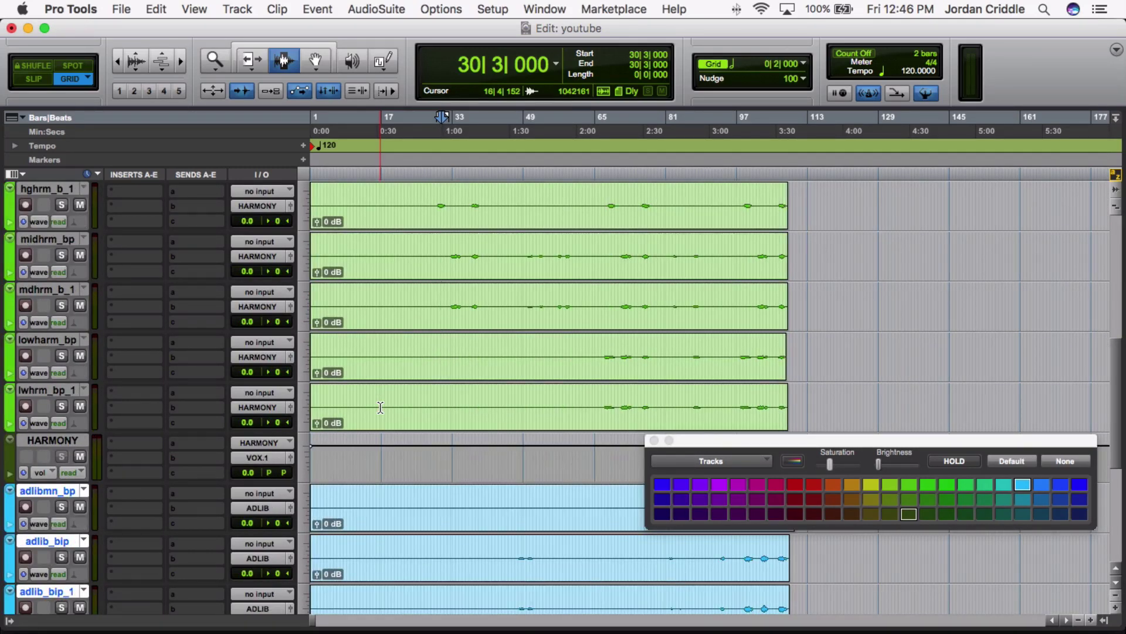
{"action": "scroll", "coordinate": [380, 407], "scroll_direction": "down", "scroll_amount": 4}
{"action": "scroll", "coordinate": [399, 433], "scroll_direction": "up", "scroll_amount": 12}
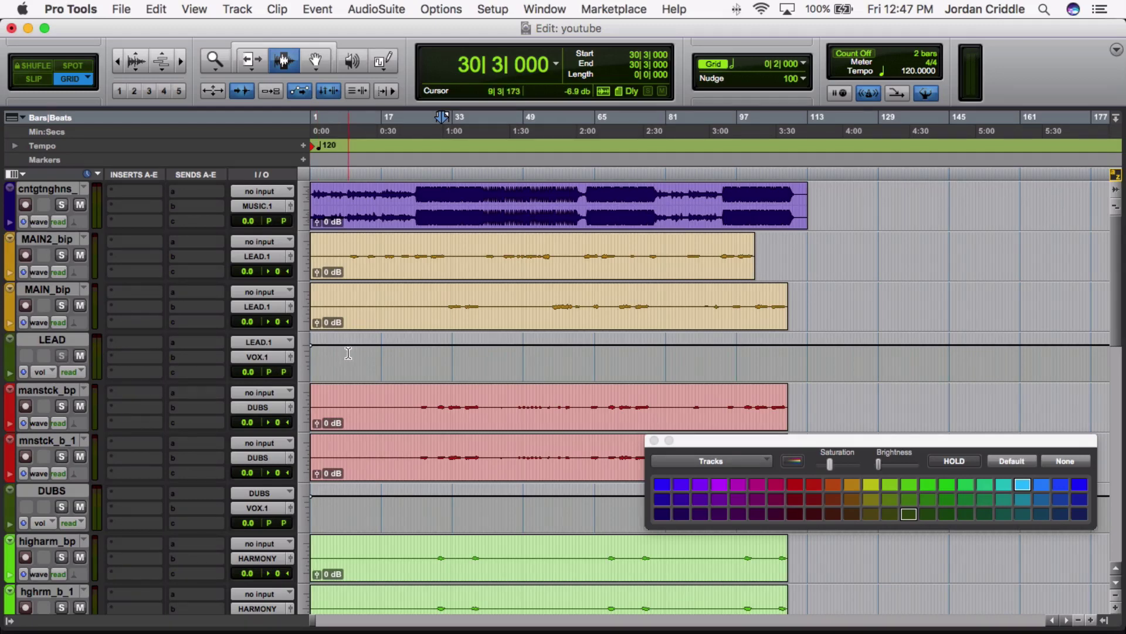
Trace the output routing from the source tracks through the group auxes down to MUSIC, VOX and SUBMIX.
{"action": "scroll", "coordinate": [349, 355], "scroll_direction": "down", "scroll_amount": 3}
{"action": "scroll", "coordinate": [349, 354], "scroll_direction": "down", "scroll_amount": 1}
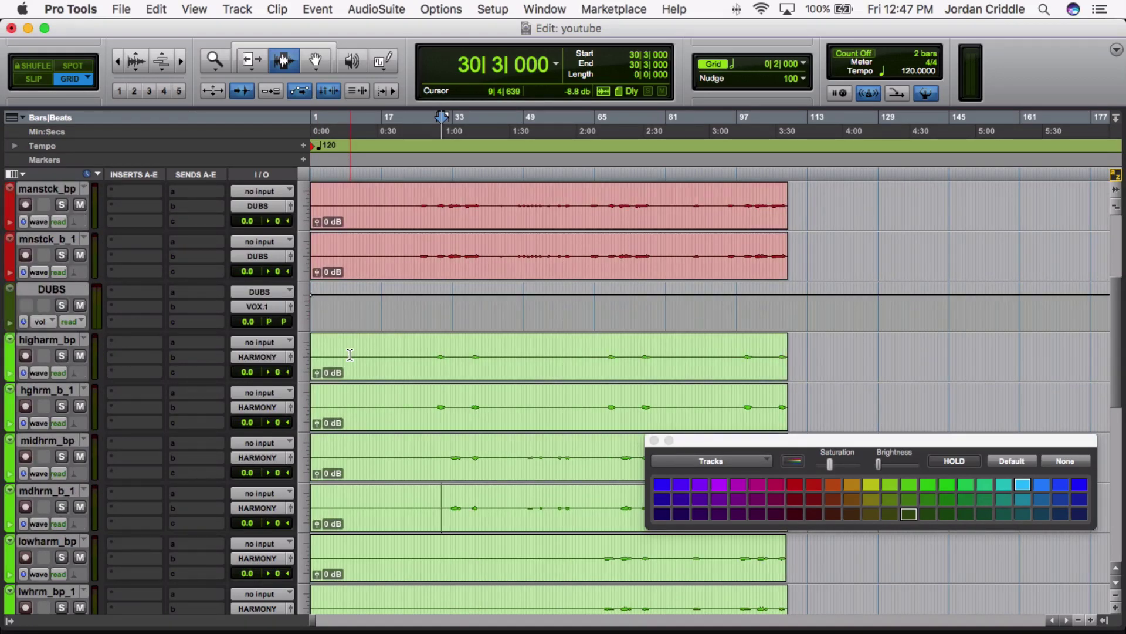
{"action": "scroll", "coordinate": [350, 354], "scroll_direction": "down", "scroll_amount": 7}
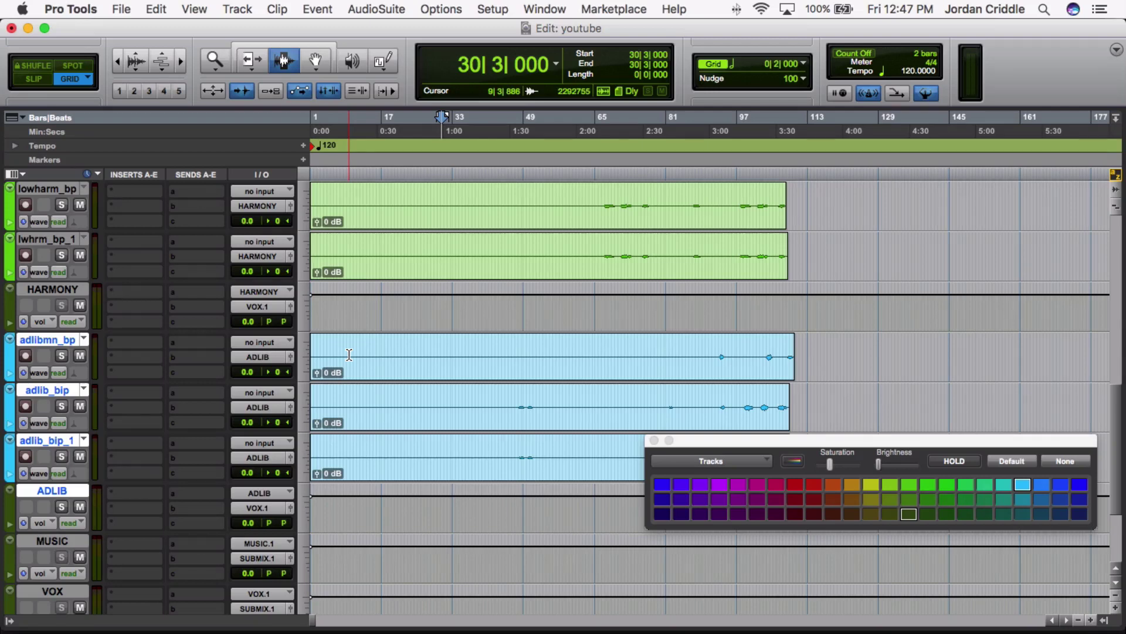
{"action": "scroll", "coordinate": [349, 354], "scroll_direction": "down", "scroll_amount": 1}
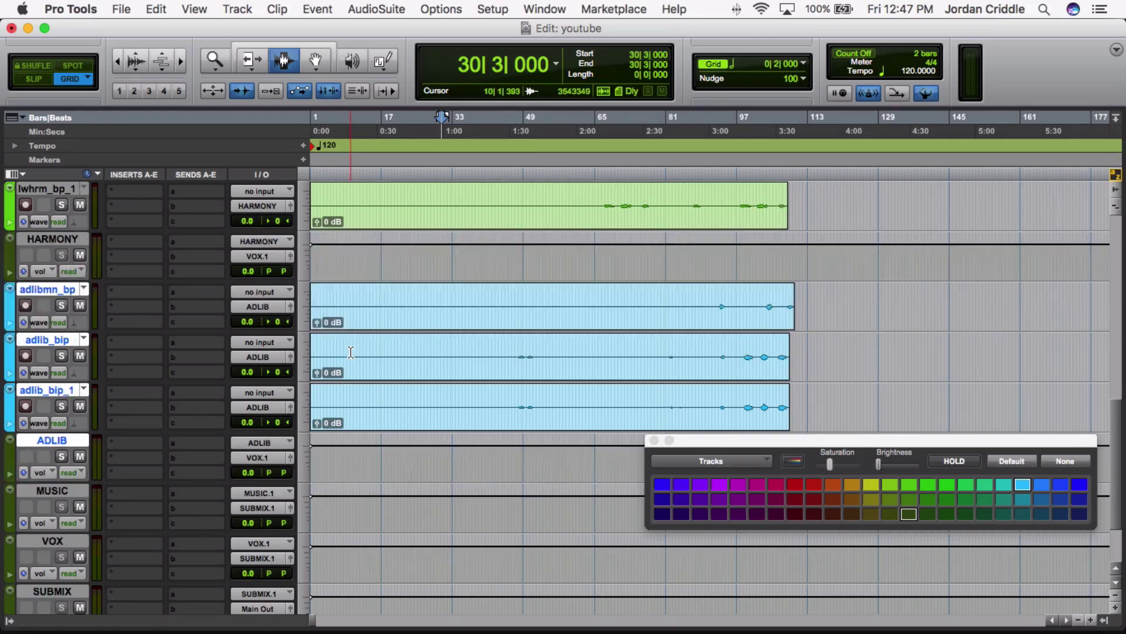
{"action": "scroll", "coordinate": [352, 354], "scroll_direction": "down", "scroll_amount": 1}
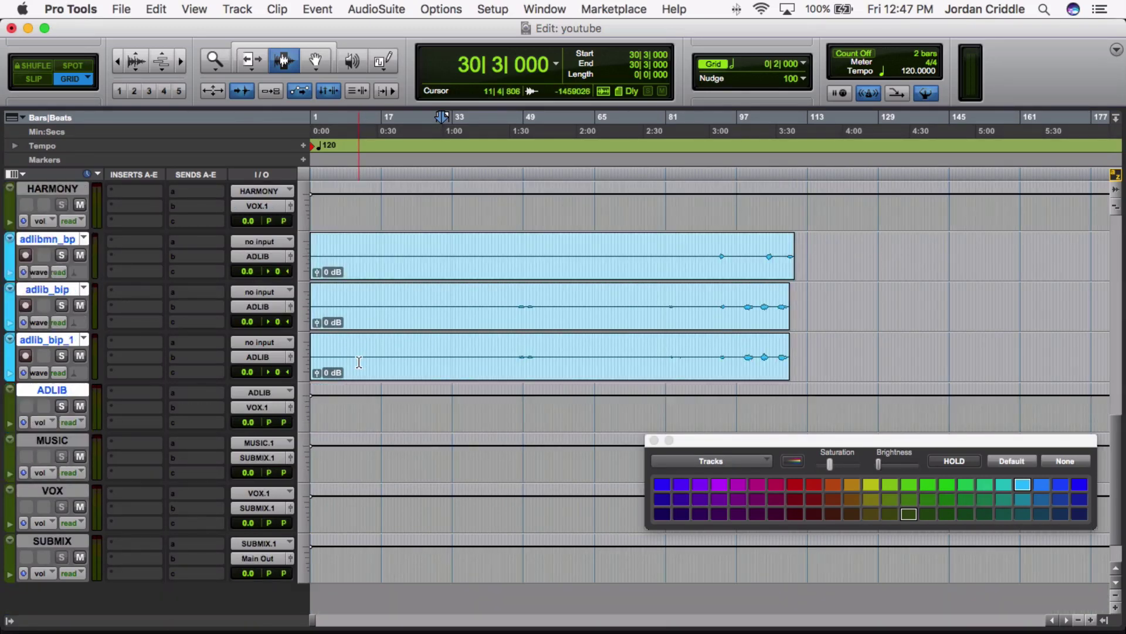
Play the session from bar 16, beat 3, check the level meters on the source tracks and aux tracks down to SUBMIX, and stop playback.
{"action": "left_click", "coordinate": [370, 310]}
{"action": "left_click", "coordinate": [379, 308]}
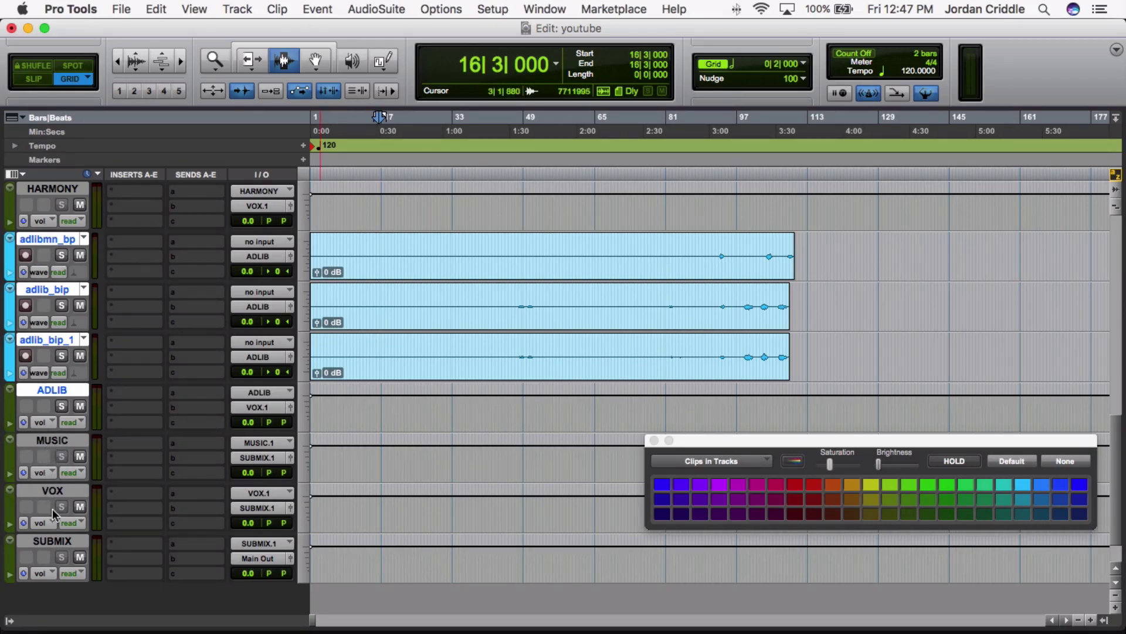
{"action": "key", "text": "space"}
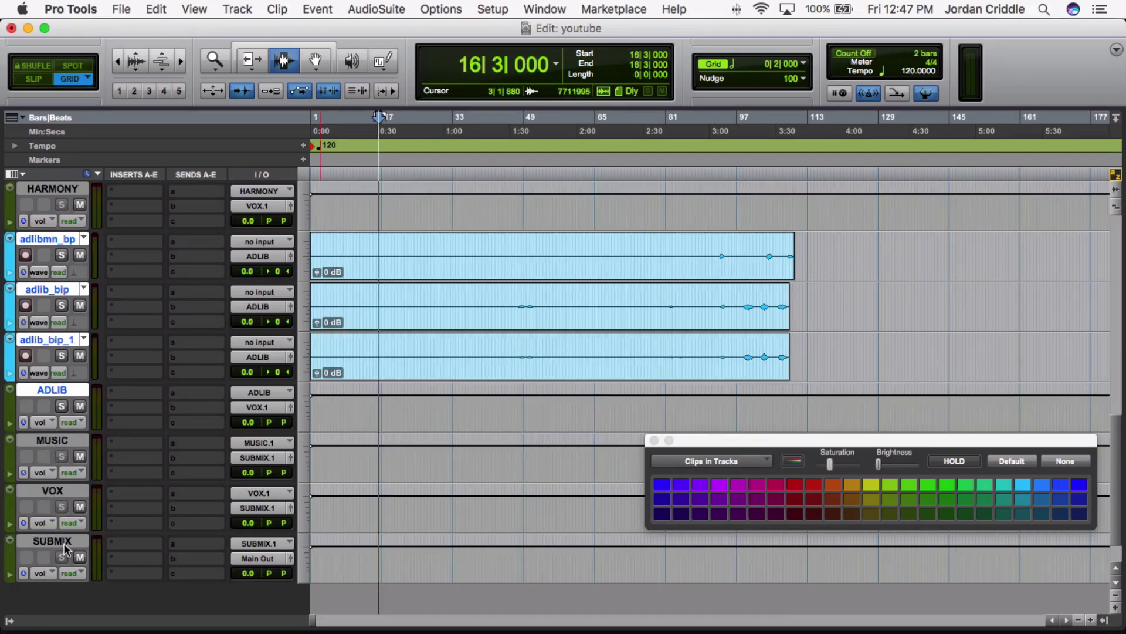
{"action": "scroll", "coordinate": [367, 282], "scroll_direction": "up", "scroll_amount": 10}
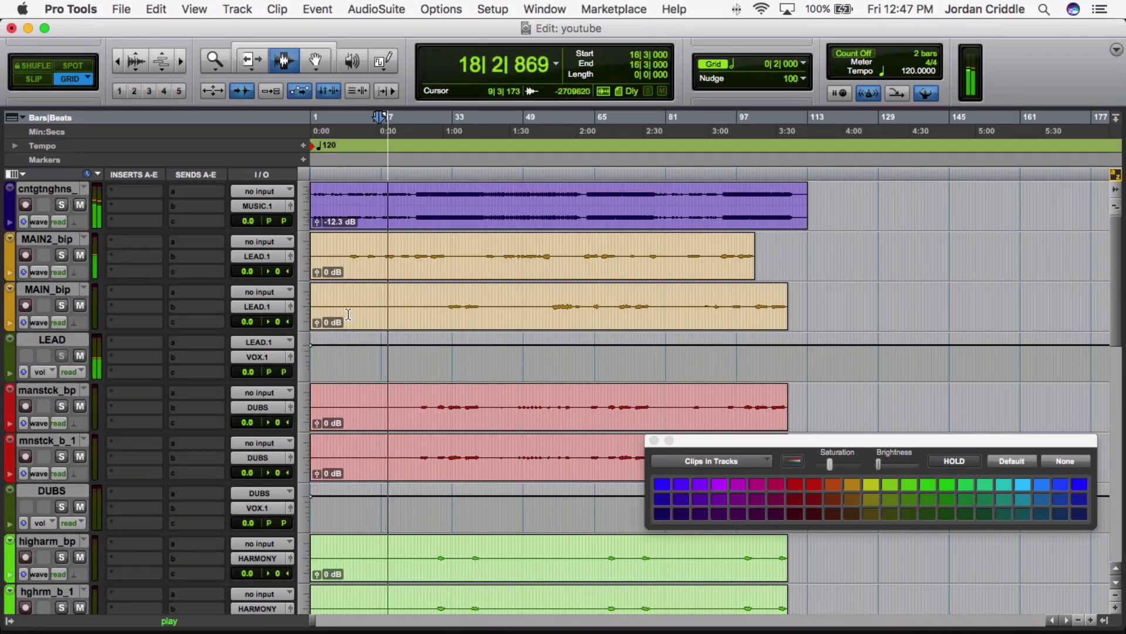
{"action": "scroll", "coordinate": [349, 315], "scroll_direction": "down", "scroll_amount": 1}
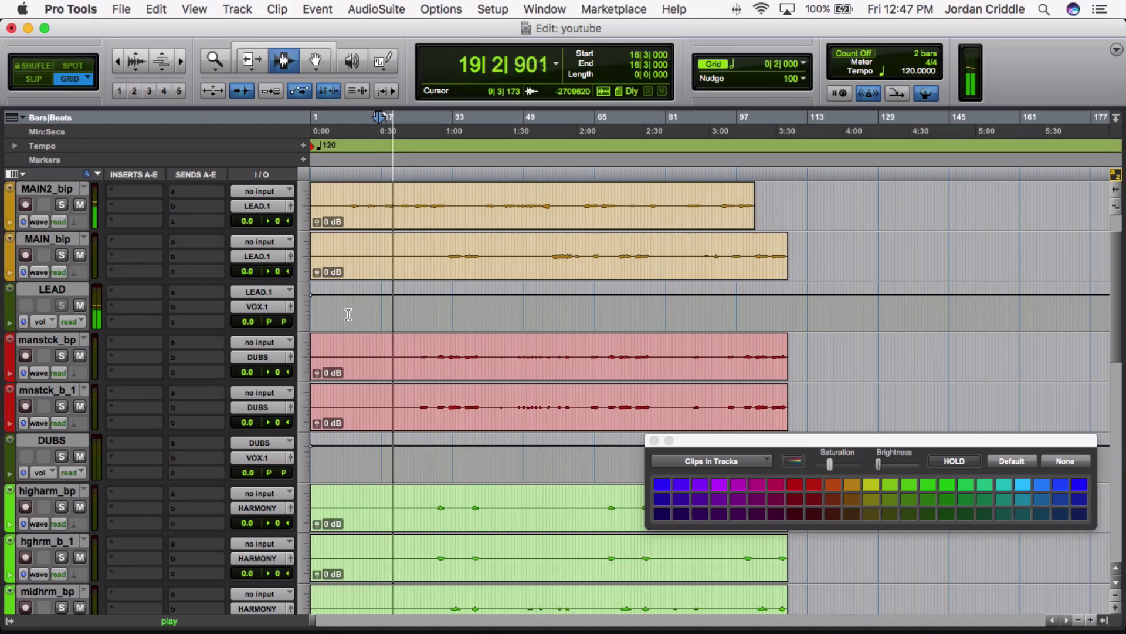
{"action": "scroll", "coordinate": [349, 315], "scroll_direction": "down", "scroll_amount": 11}
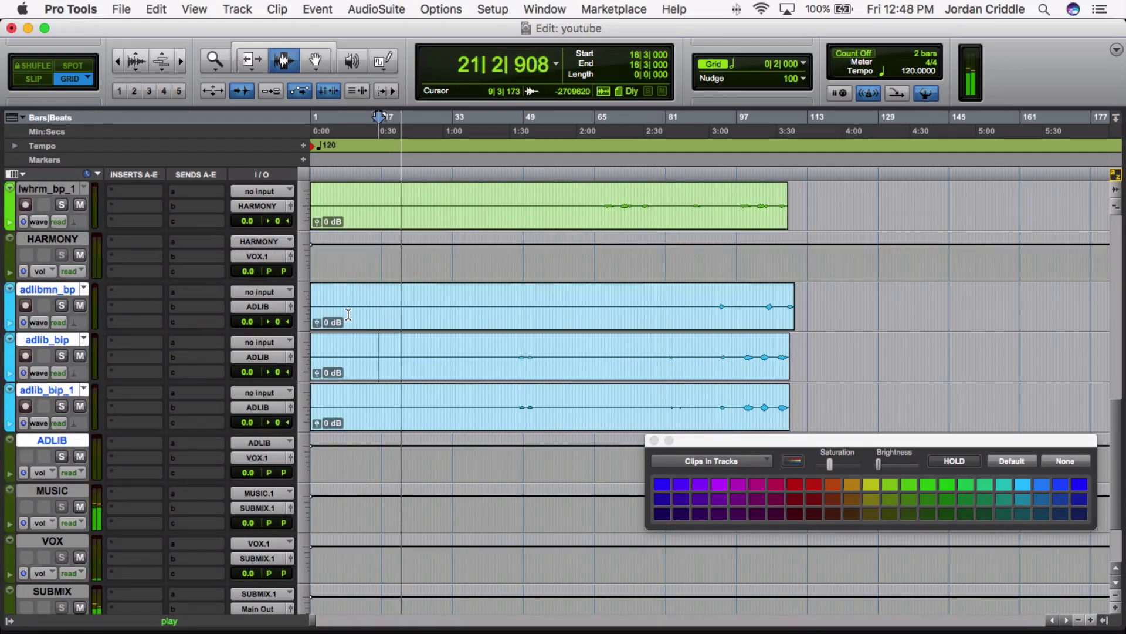
{"action": "scroll", "coordinate": [348, 315], "scroll_direction": "down", "scroll_amount": 2}
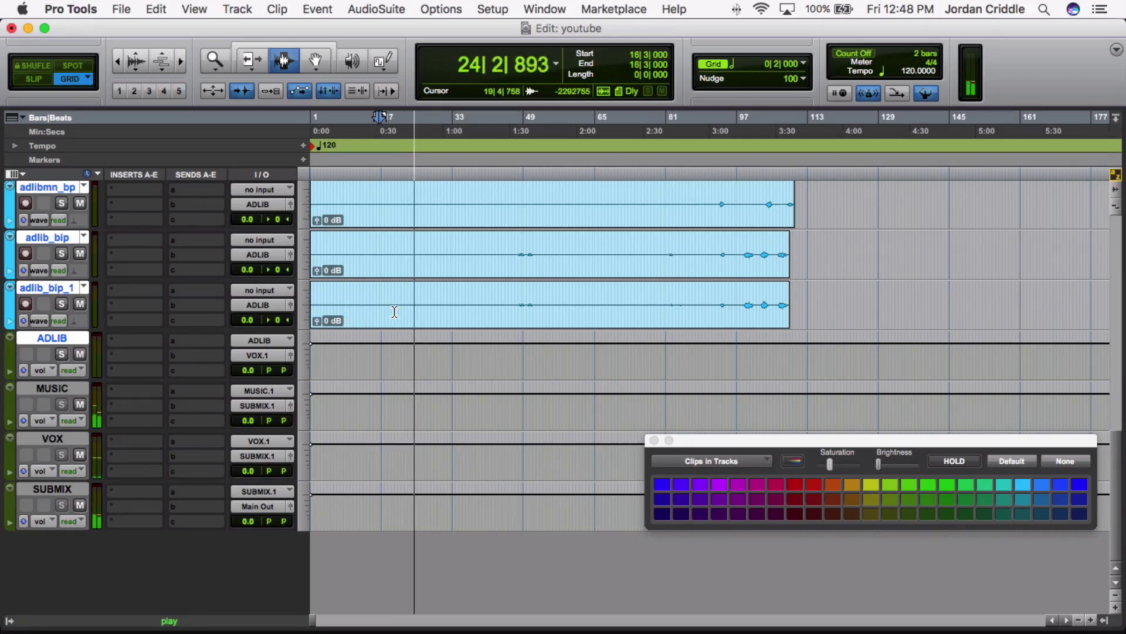
{"action": "scroll", "coordinate": [394, 312], "scroll_direction": "up", "scroll_amount": 10}
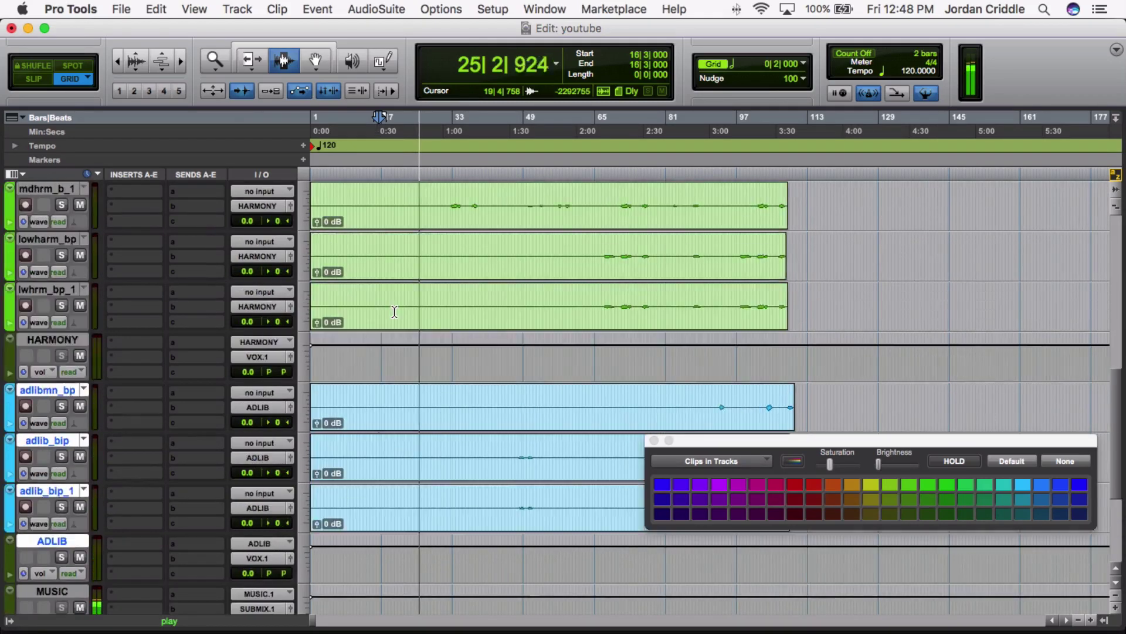
{"action": "scroll", "coordinate": [394, 312], "scroll_direction": "up", "scroll_amount": 10}
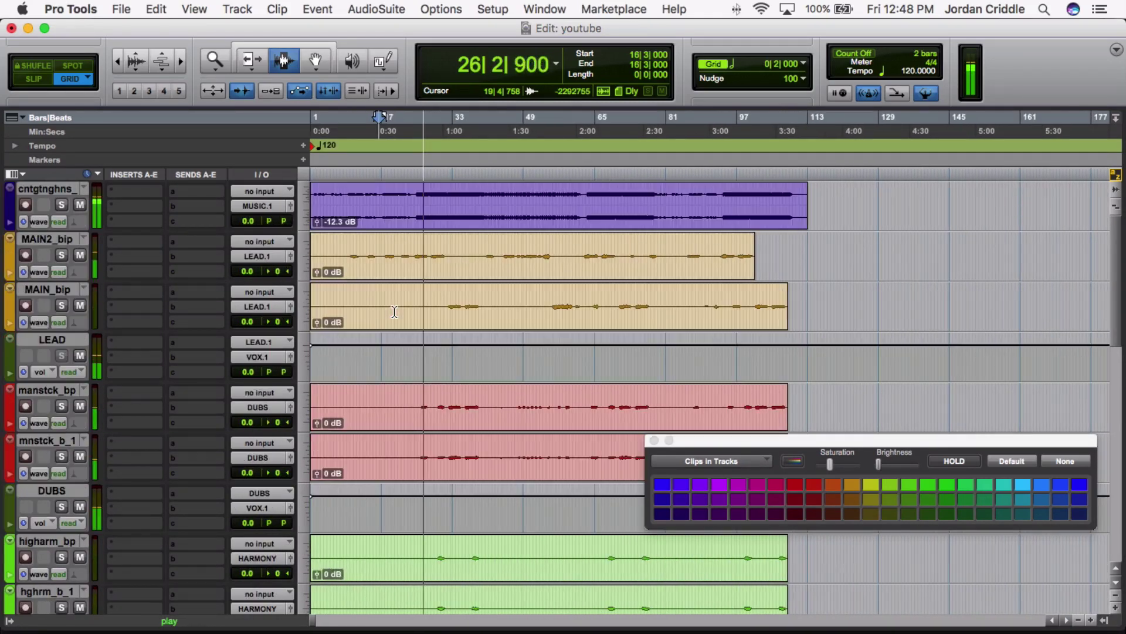
{"action": "key", "text": "space"}
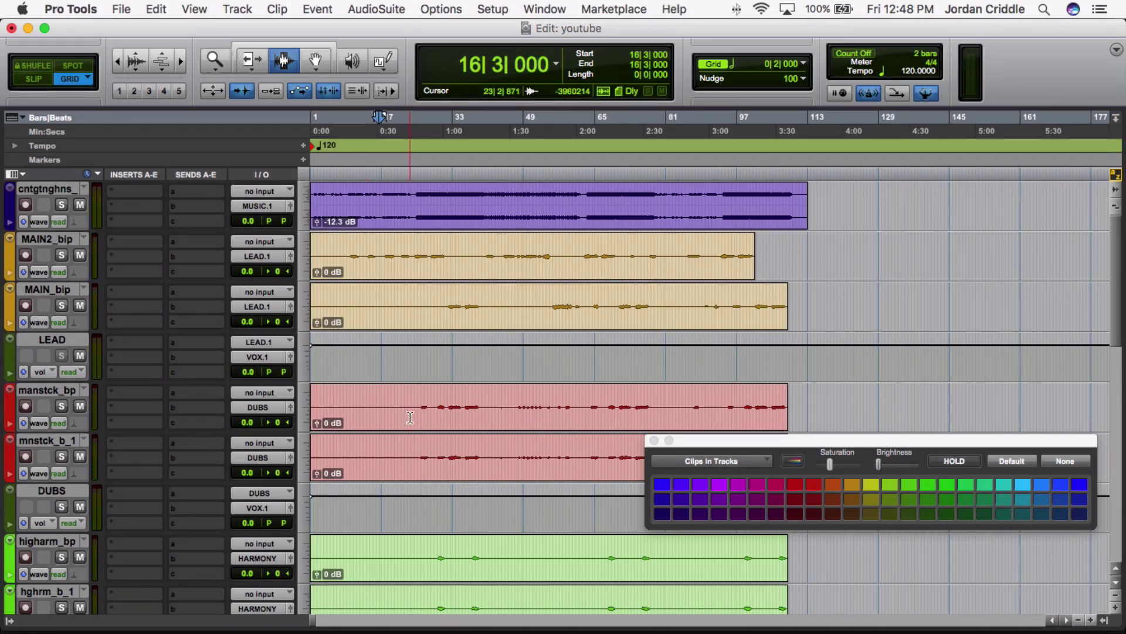
{"action": "scroll", "coordinate": [410, 417], "scroll_direction": "down", "scroll_amount": 10}
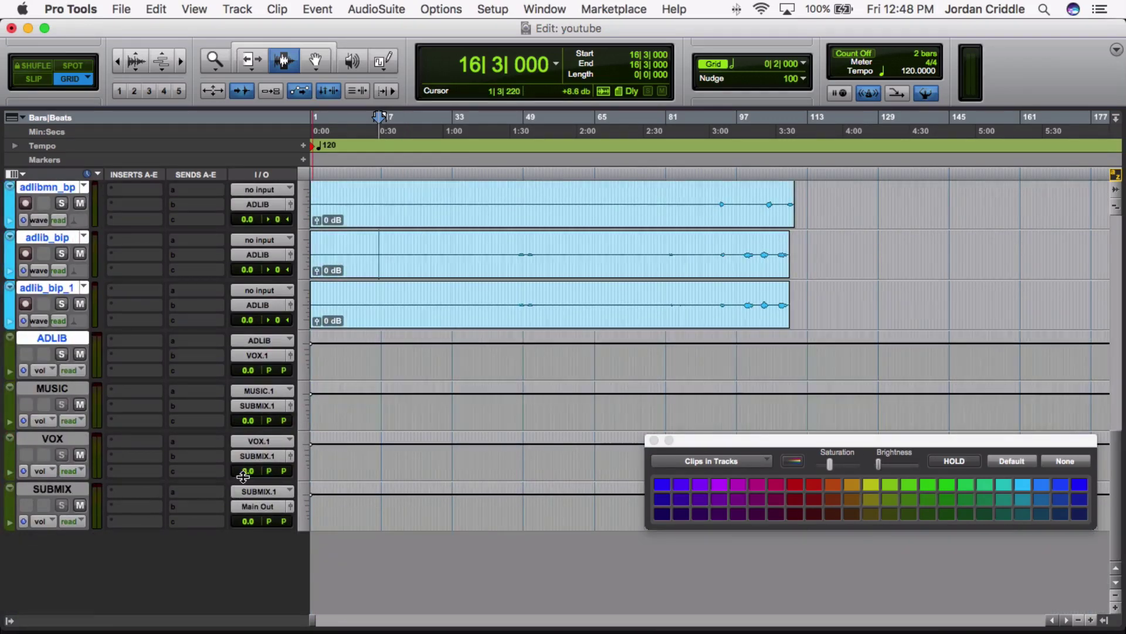
{"action": "scroll", "coordinate": [458, 301], "scroll_direction": "up", "scroll_amount": 2}
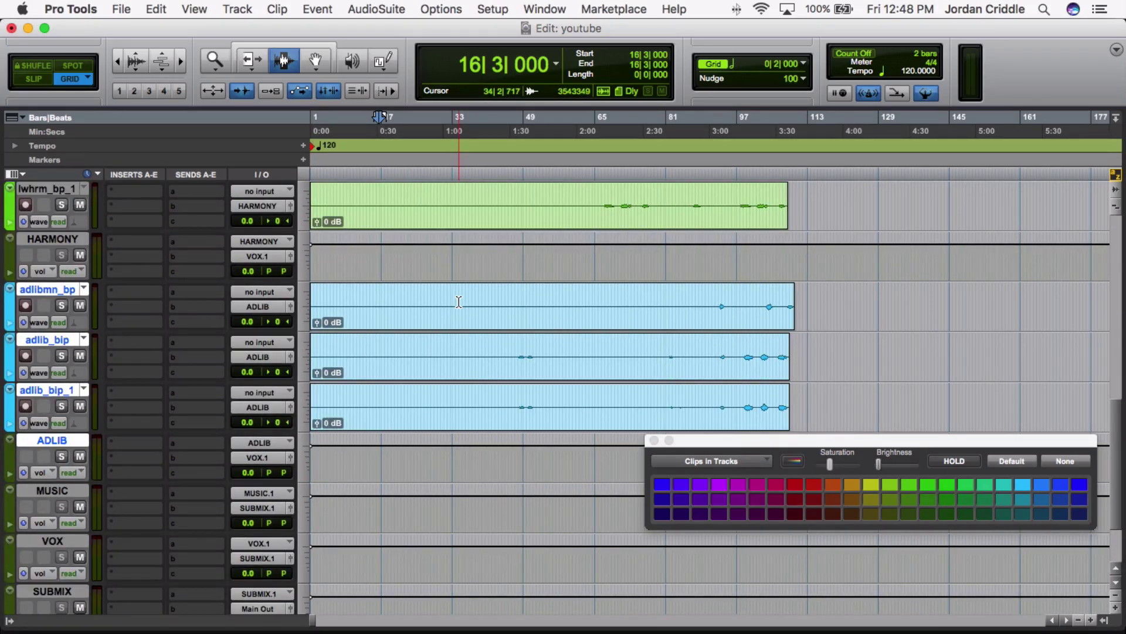